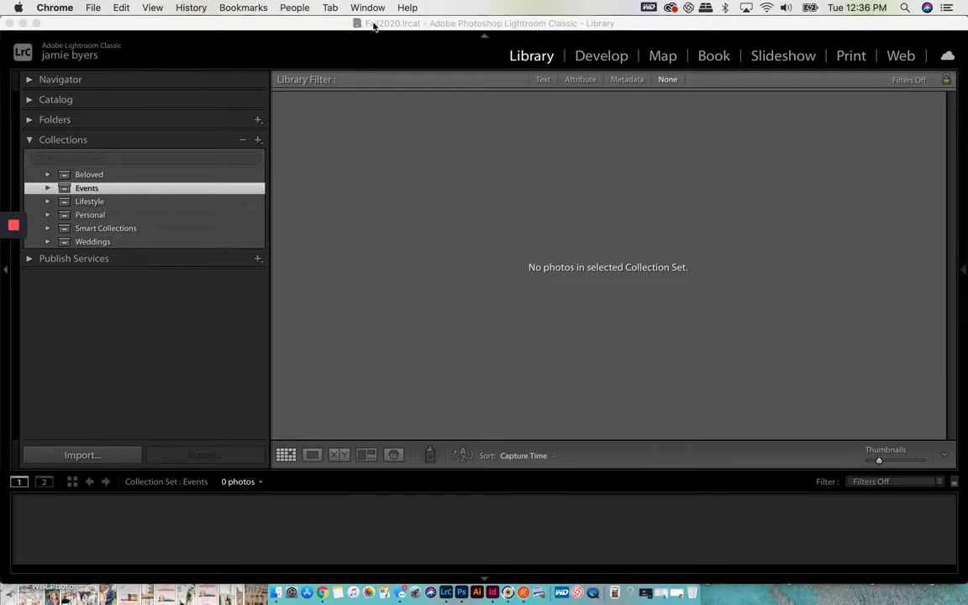
{"action": "left_click", "coordinate": [94, 8]}
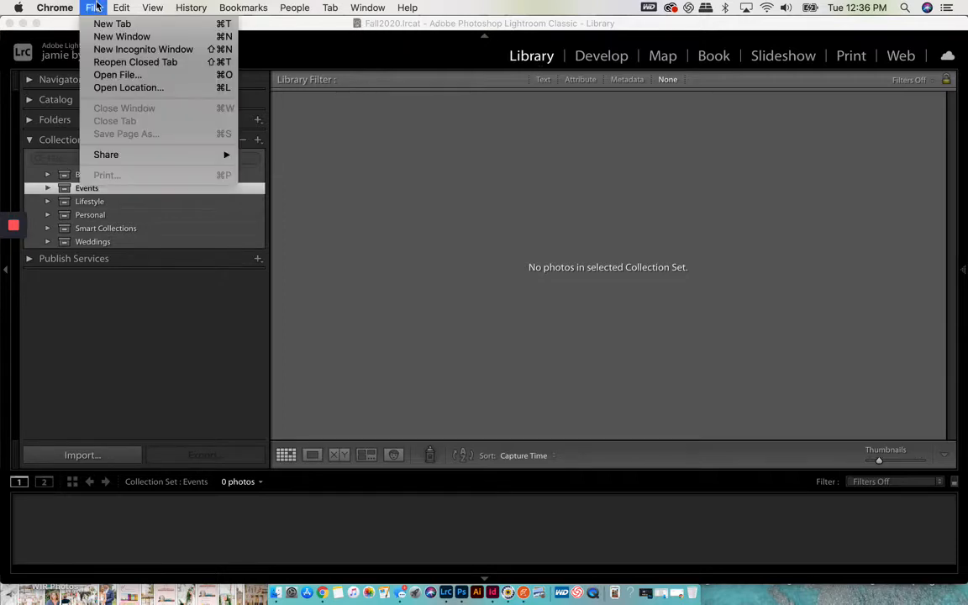
{"action": "left_click", "coordinate": [90, 6]}
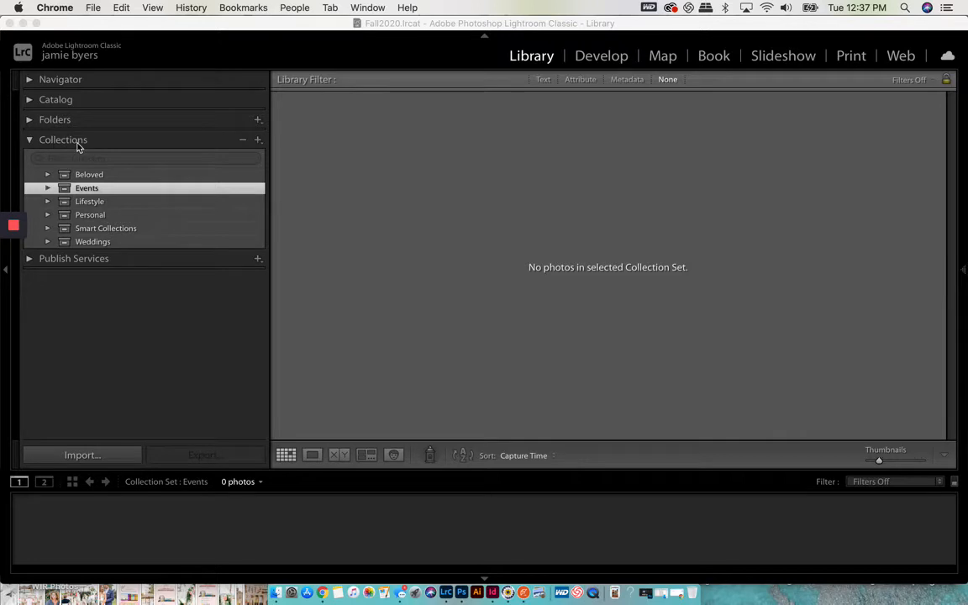
{"action": "left_click", "coordinate": [258, 142]}
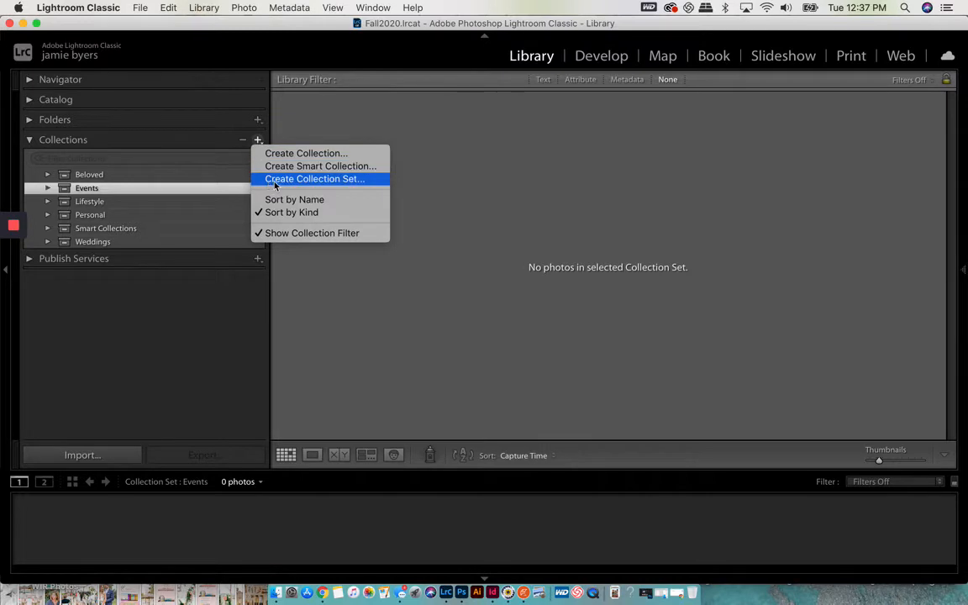
{"action": "left_click", "coordinate": [220, 143]}
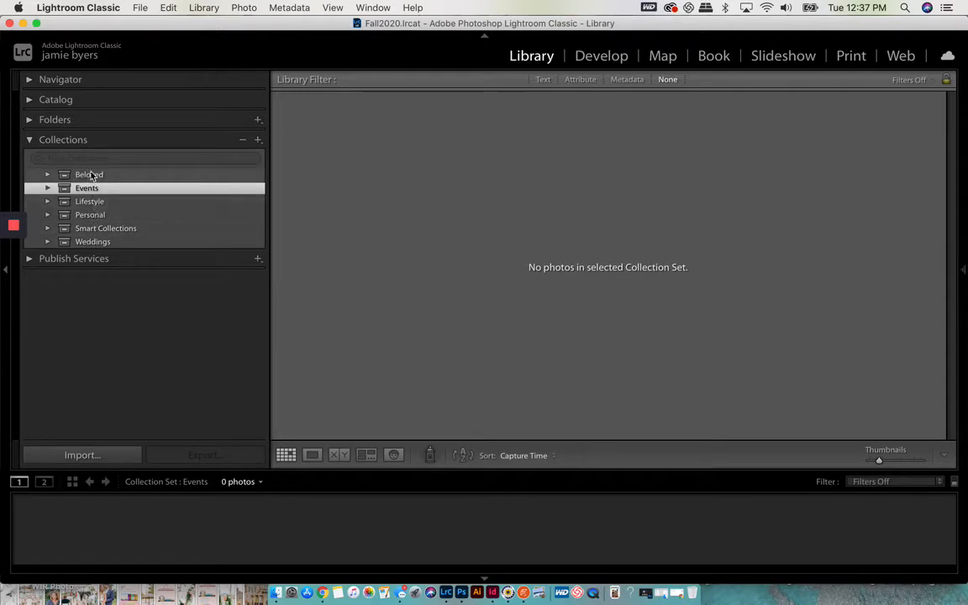
Expand the Beloved collection set to list its collections.
{"action": "left_click", "coordinate": [48, 176]}
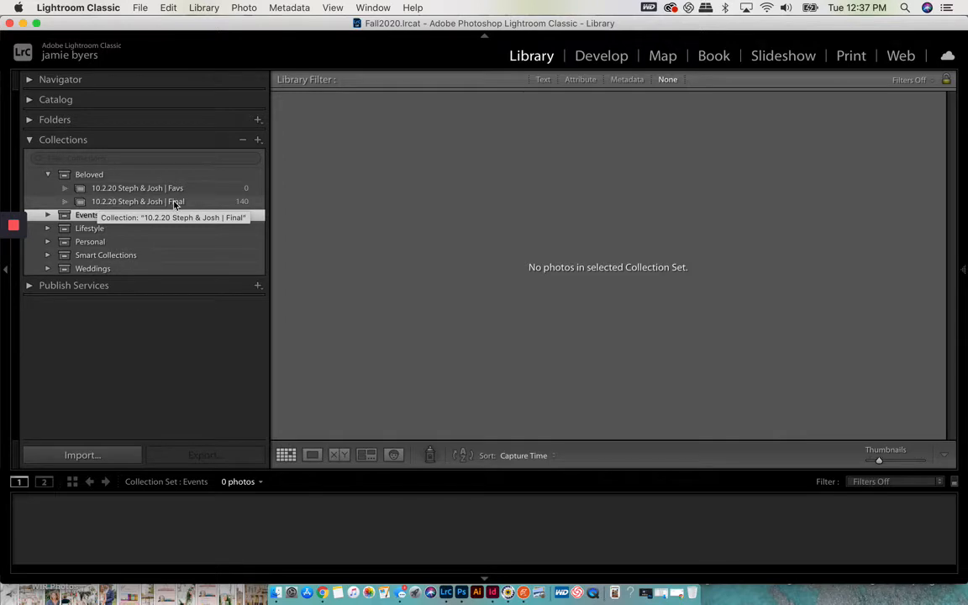
Switch to Photo Mechanic and examine the session's raw photos with the magenta class and the unclassified images toggled.
{"action": "left_click", "coordinate": [516, 568]}
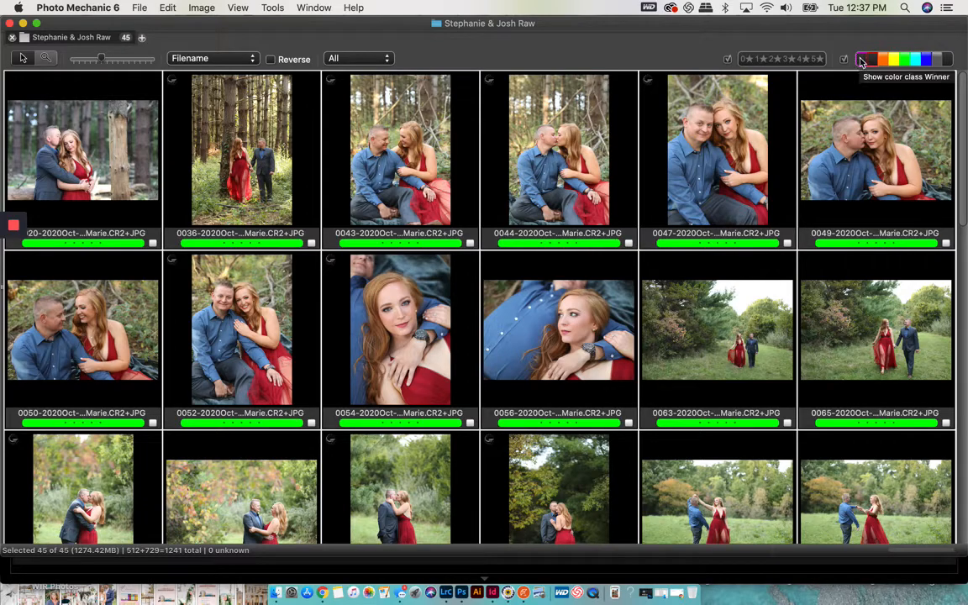
{"action": "left_click", "coordinate": [861, 62]}
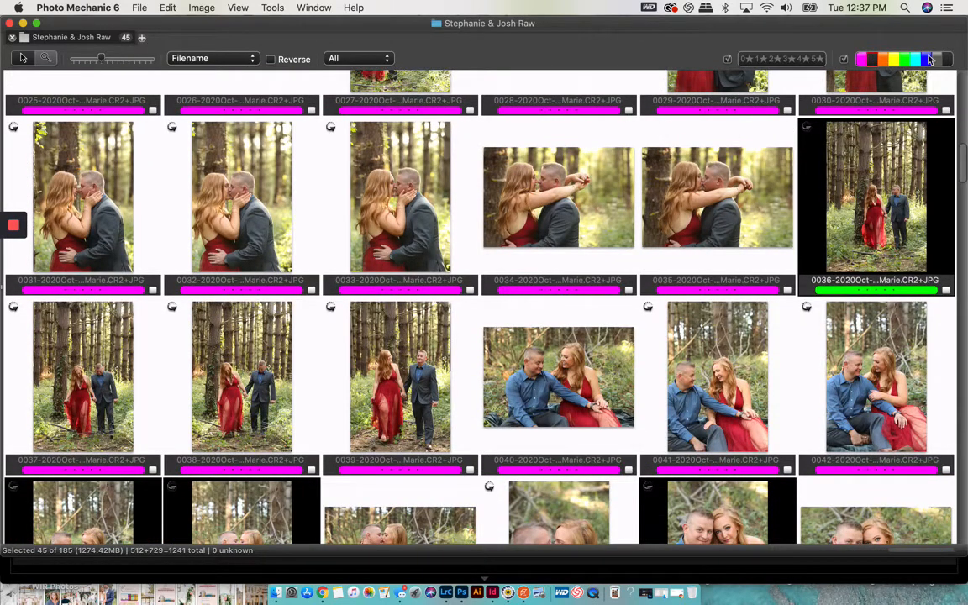
{"action": "scroll", "coordinate": [797, 287], "scroll_direction": "down", "scroll_amount": 3}
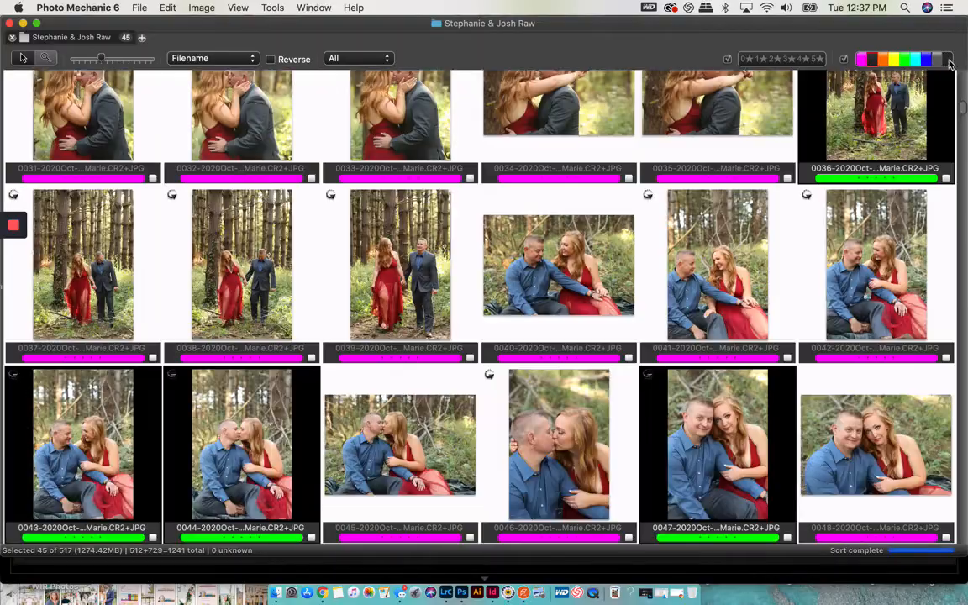
{"action": "scroll", "coordinate": [797, 288], "scroll_direction": "down", "scroll_amount": 10}
{"action": "scroll", "coordinate": [797, 288], "scroll_direction": "down", "scroll_amount": 15}
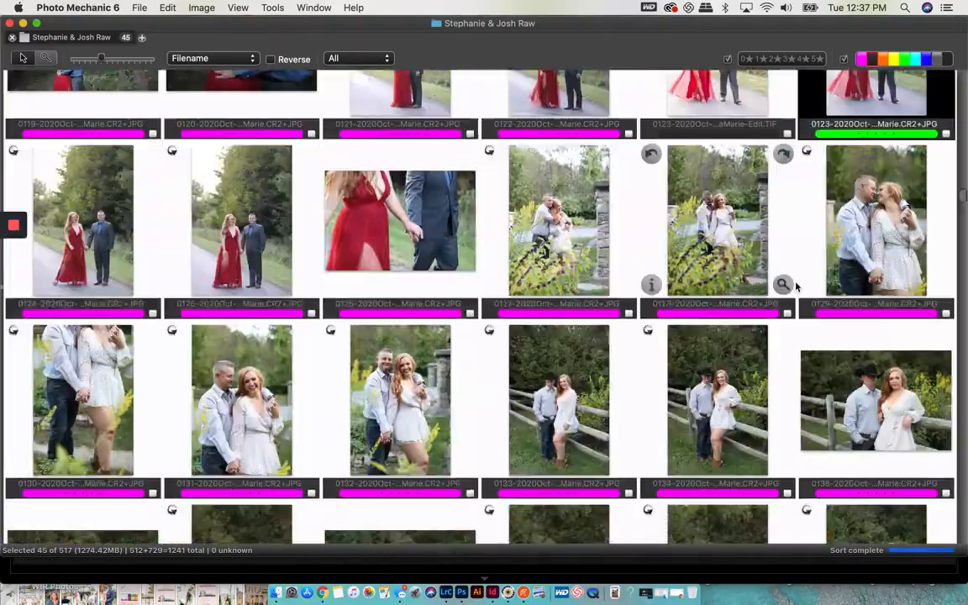
{"action": "scroll", "coordinate": [797, 288], "scroll_direction": "up", "scroll_amount": 15}
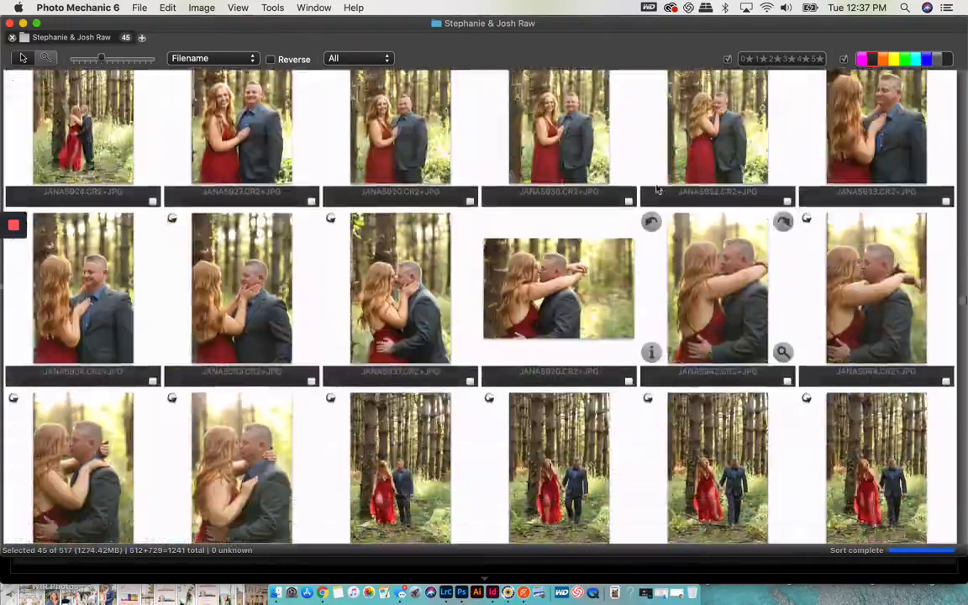
{"action": "scroll", "coordinate": [576, 192], "scroll_direction": "up", "scroll_amount": 1}
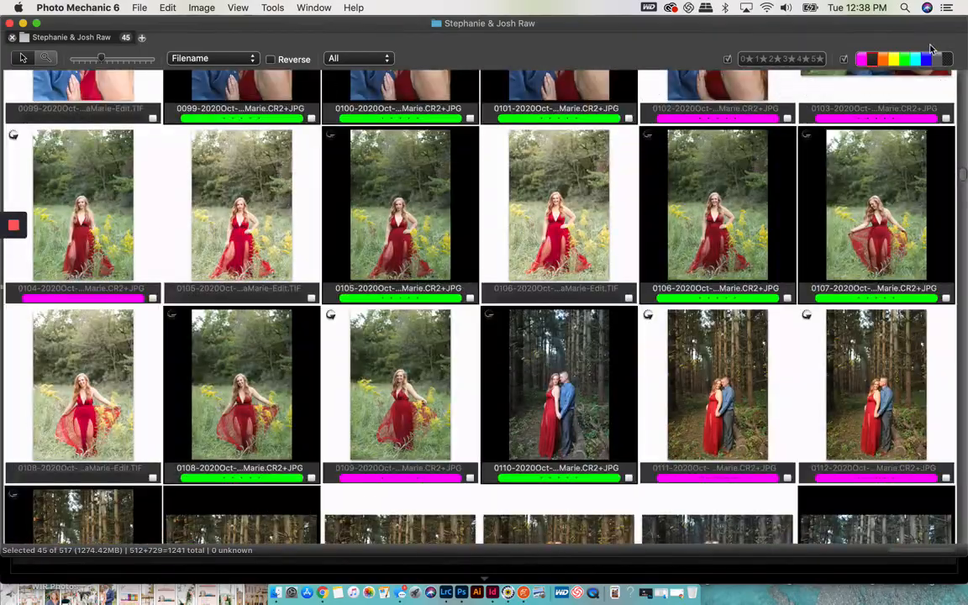
{"action": "left_click", "coordinate": [950, 64]}
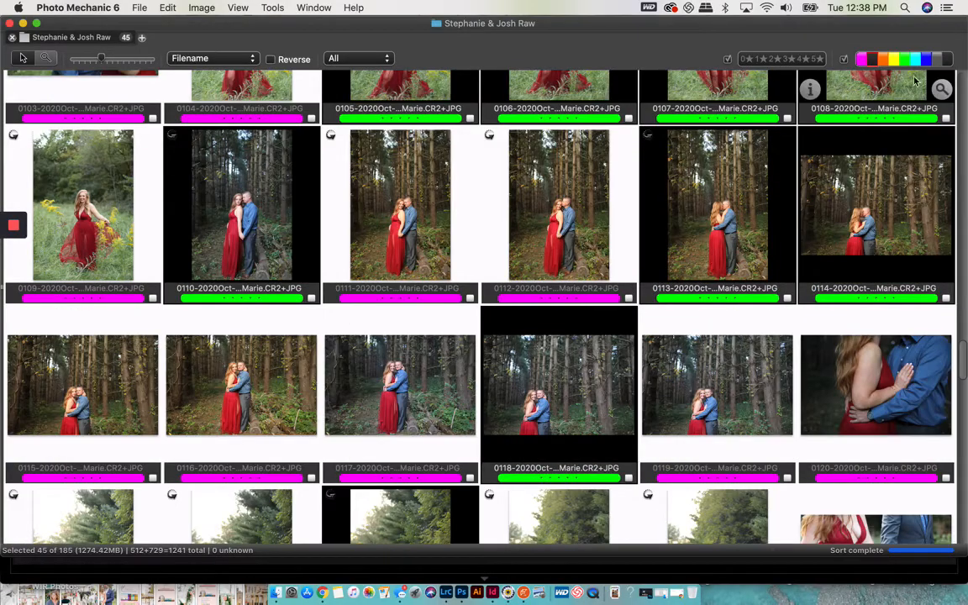
{"action": "scroll", "coordinate": [715, 210], "scroll_direction": "up", "scroll_amount": 10}
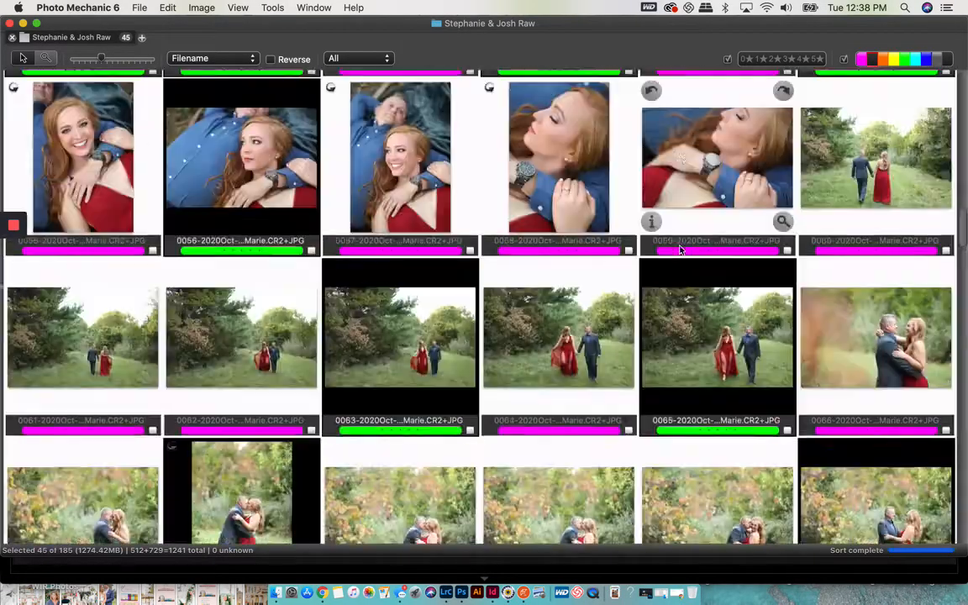
{"action": "scroll", "coordinate": [544, 213], "scroll_direction": "up", "scroll_amount": 8}
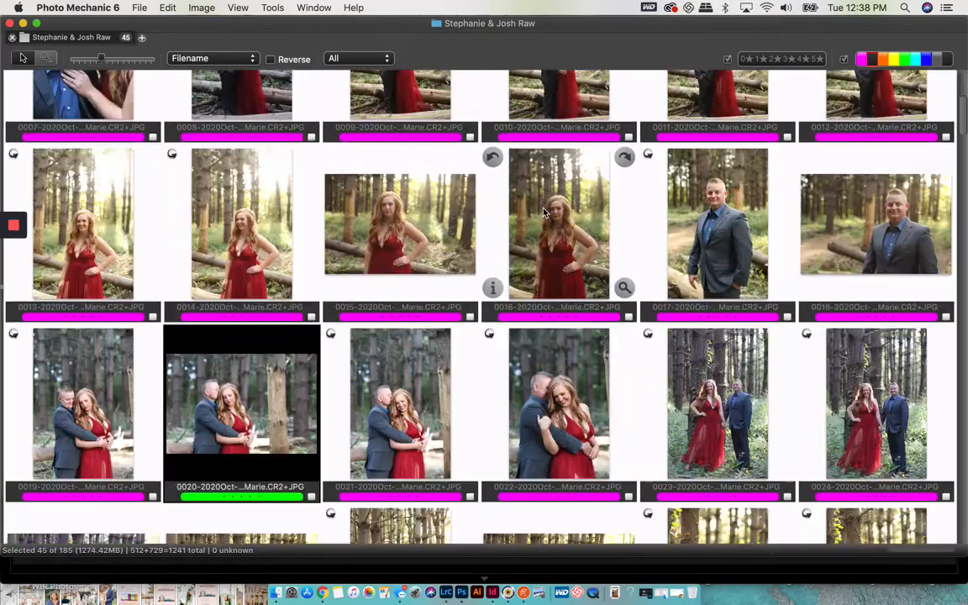
{"action": "scroll", "coordinate": [544, 212], "scroll_direction": "down", "scroll_amount": 3}
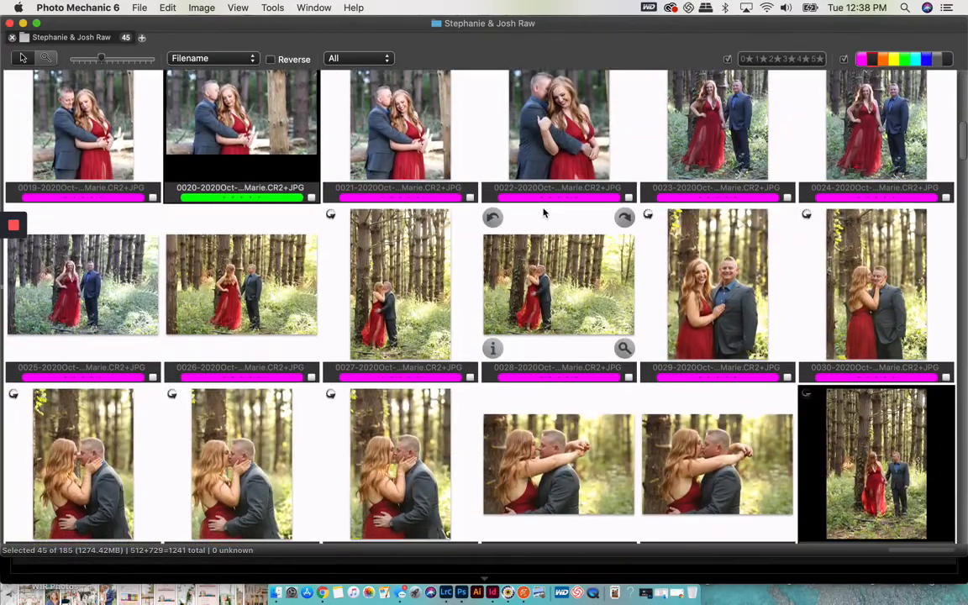
{"action": "key", "text": "super+a"}
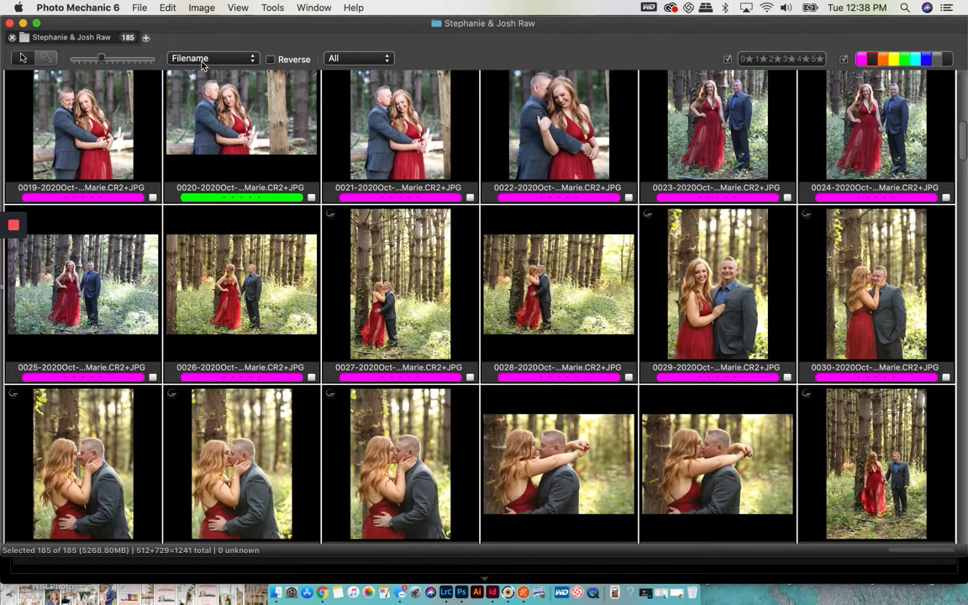
{"action": "left_click", "coordinate": [141, 8]}
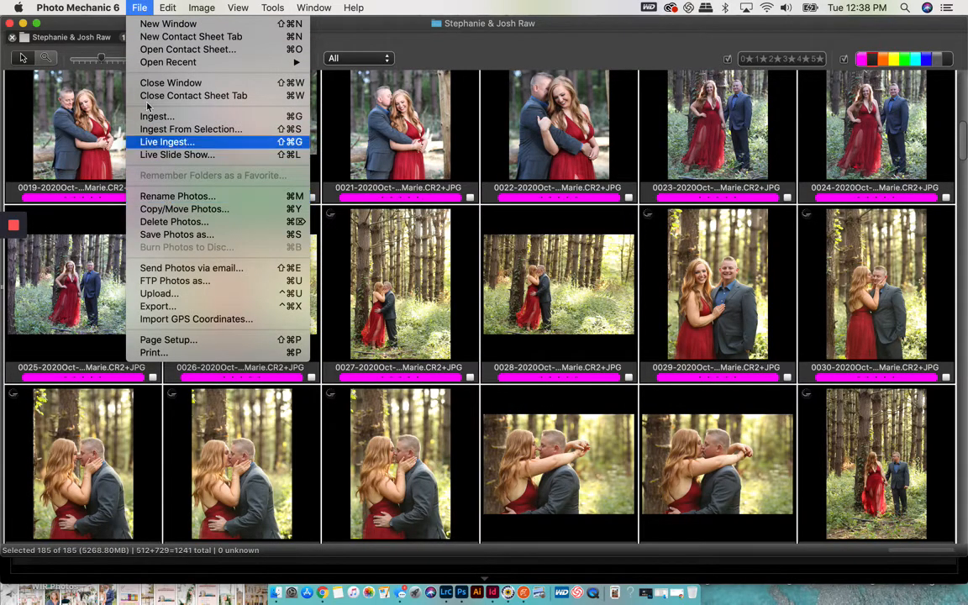
{"action": "left_click", "coordinate": [129, 7]}
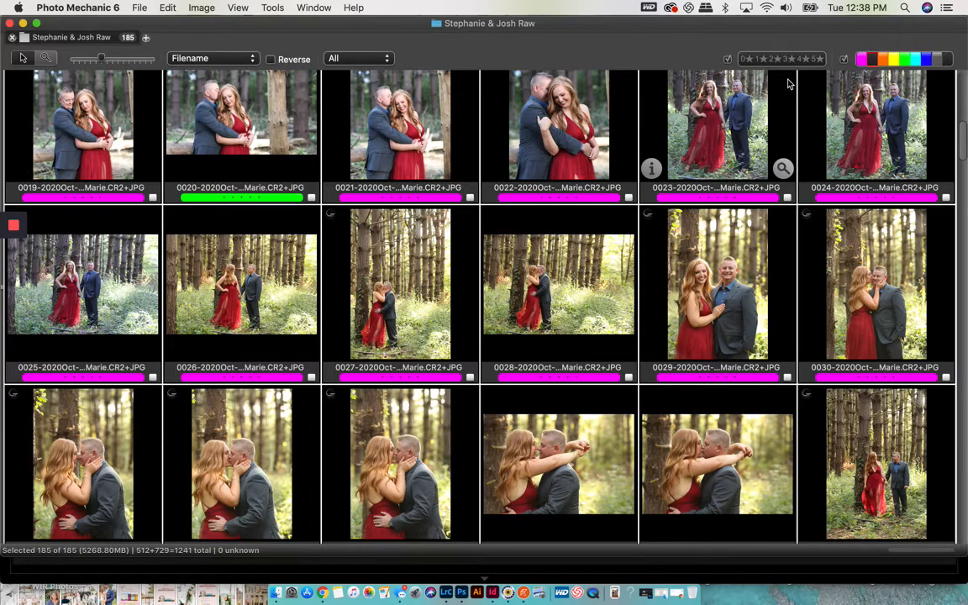
Filter out the magenta-class photos and bring the selected green-class photos into Lightroom Classic's import window.
{"action": "left_click", "coordinate": [862, 62]}
{"action": "scroll", "coordinate": [633, 201], "scroll_direction": "down", "scroll_amount": 6}
{"action": "scroll", "coordinate": [633, 202], "scroll_direction": "down", "scroll_amount": 3}
{"action": "scroll", "coordinate": [633, 202], "scroll_direction": "up", "scroll_amount": 10}
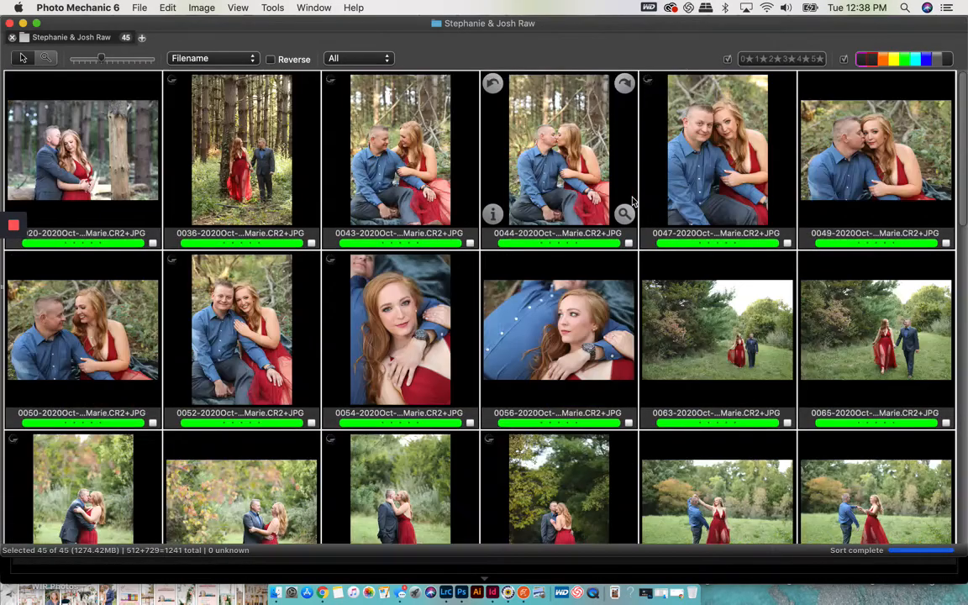
{"action": "left_click_drag", "start_coordinate": [414, 255], "coordinate": [446, 592]}
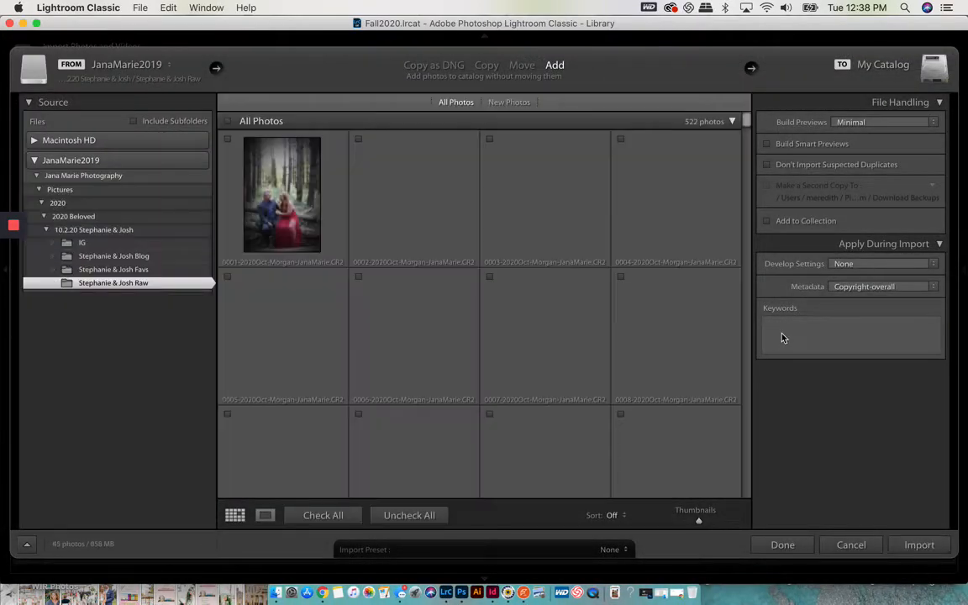
Enter the import keywords Burr Oak Woods, Jana Marie Photography, Engagement, Engaged, Beloved, Couples, Fall.
{"action": "left_click", "coordinate": [799, 334]}
{"action": "type", "text": "B"}
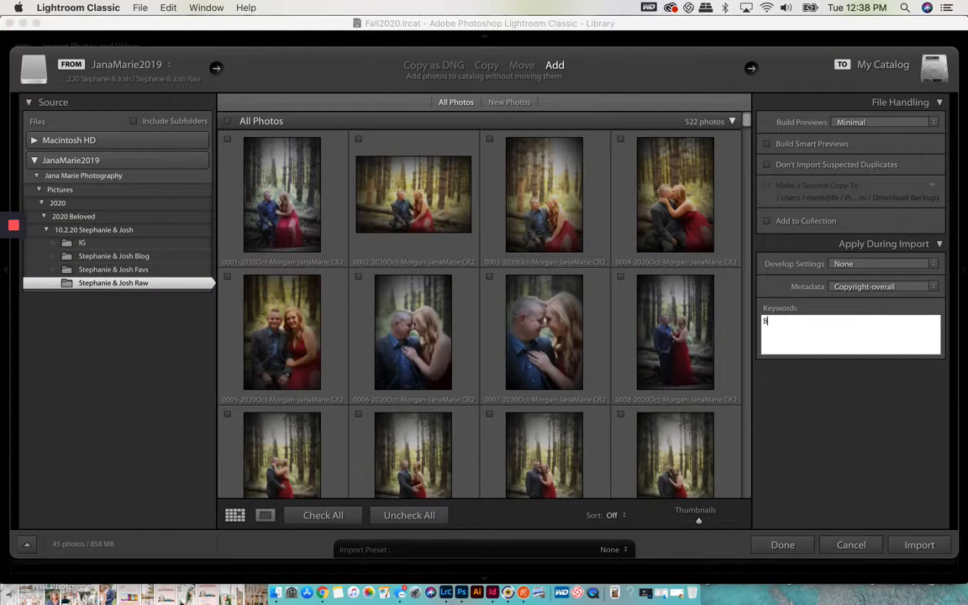
{"action": "type", "text": "urr Oak Woods, Jana Marie Photography, Engagement, Engaged, Beloved, Couples, Fall"}
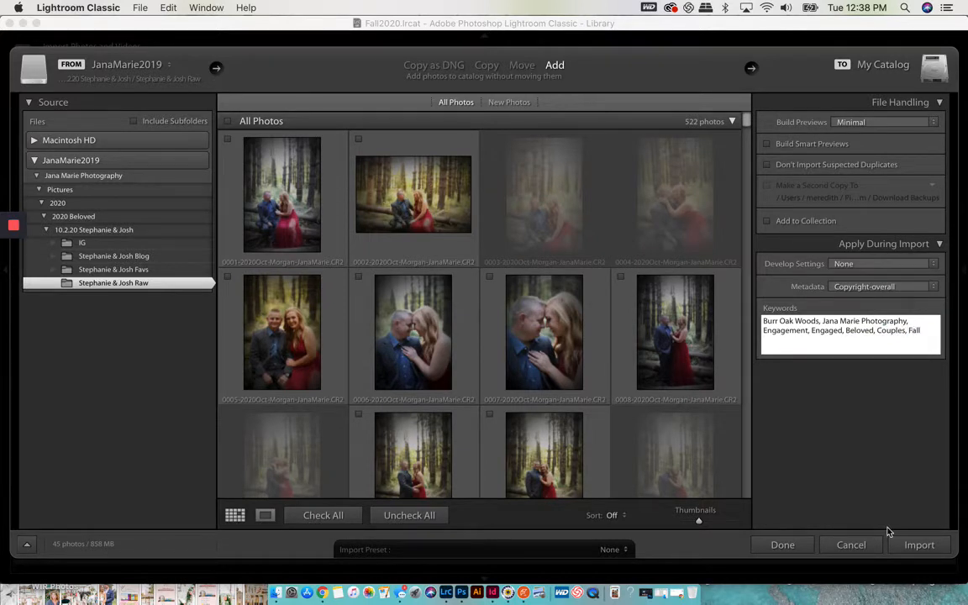
Keep the Copyright-overall metadata preset and import the checked photos into the catalog.
{"action": "left_click", "coordinate": [839, 288]}
{"action": "left_click", "coordinate": [844, 288]}
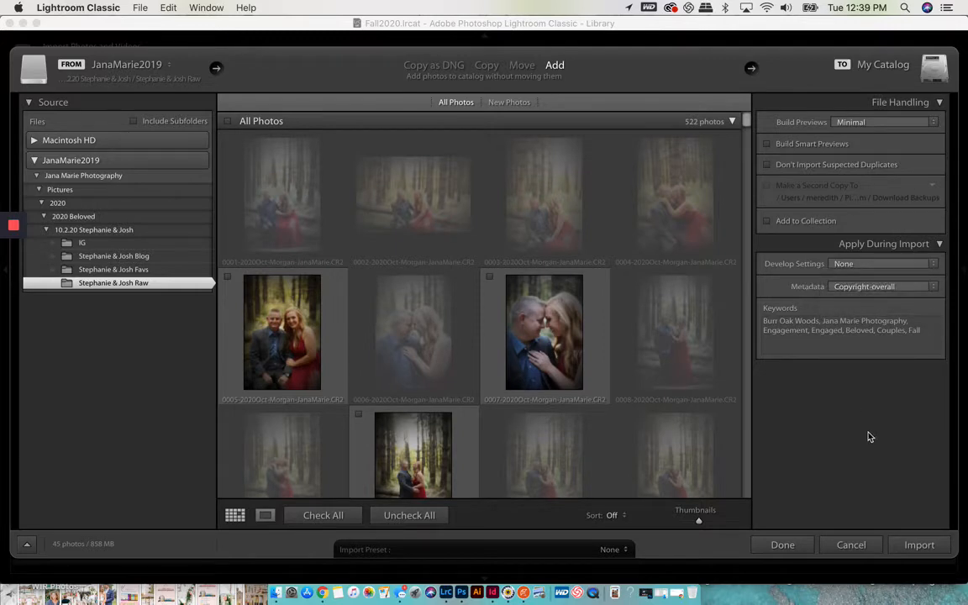
{"action": "left_click", "coordinate": [919, 544]}
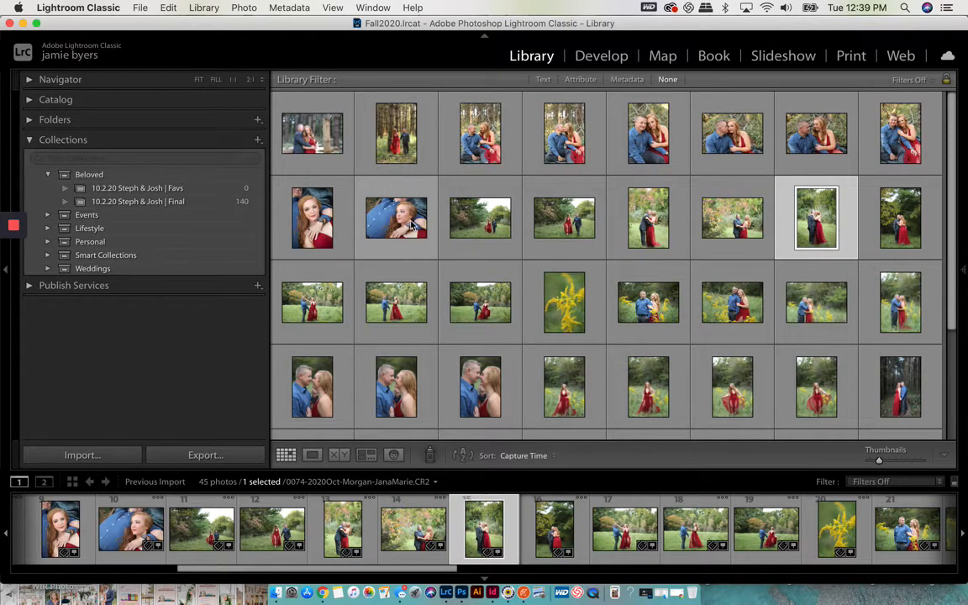
Select all the newly imported photos and add them to the session's Favs collection in the Beloved set.
{"action": "key", "text": "super+a"}
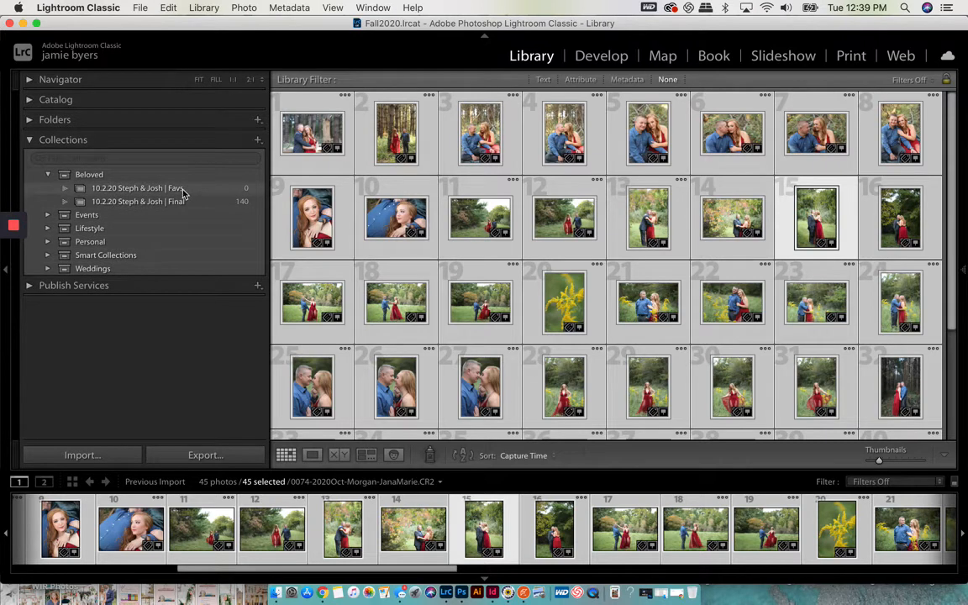
{"action": "left_click", "coordinate": [259, 141]}
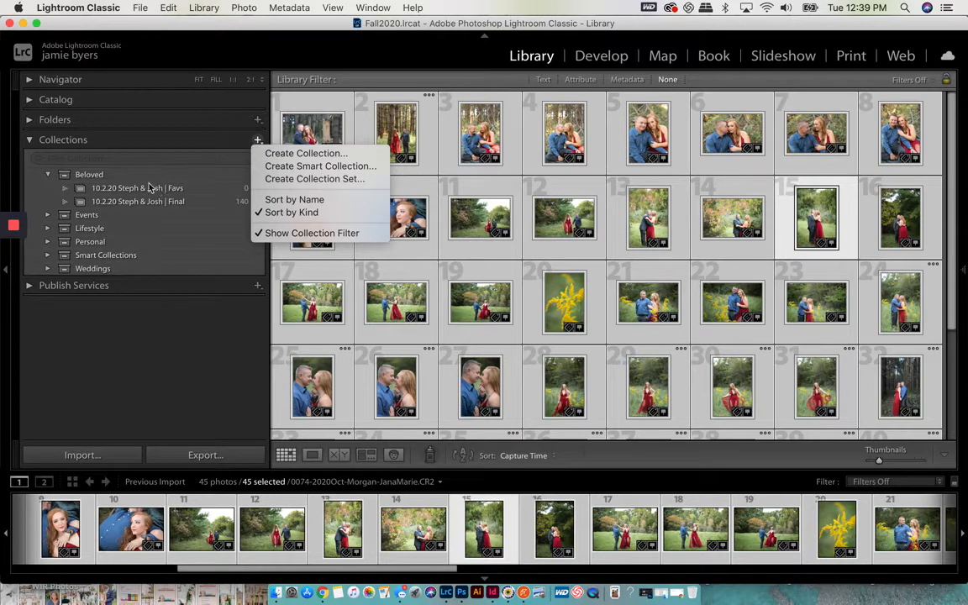
{"action": "left_click", "coordinate": [177, 146]}
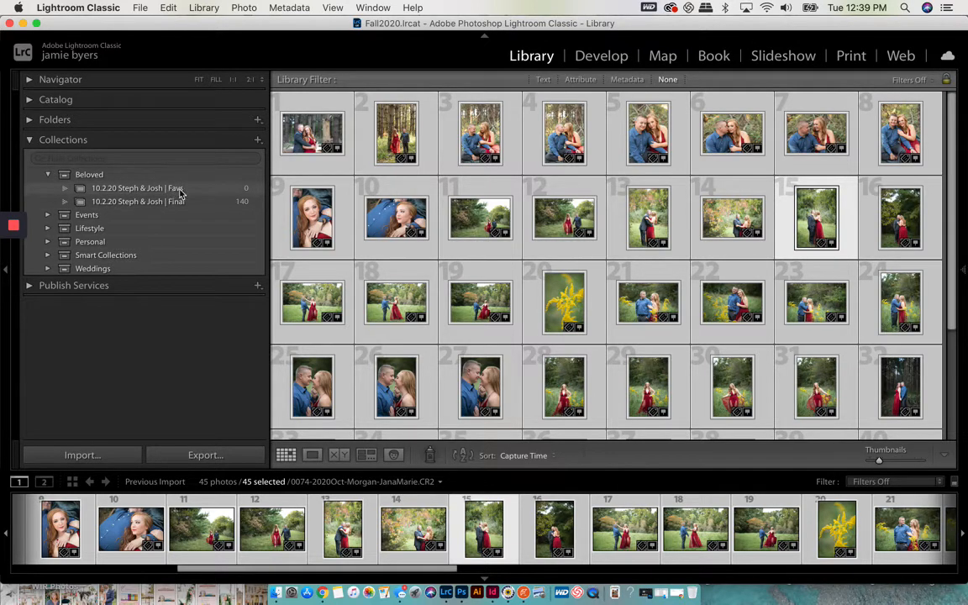
{"action": "left_click_drag", "start_coordinate": [299, 220], "coordinate": [179, 194]}
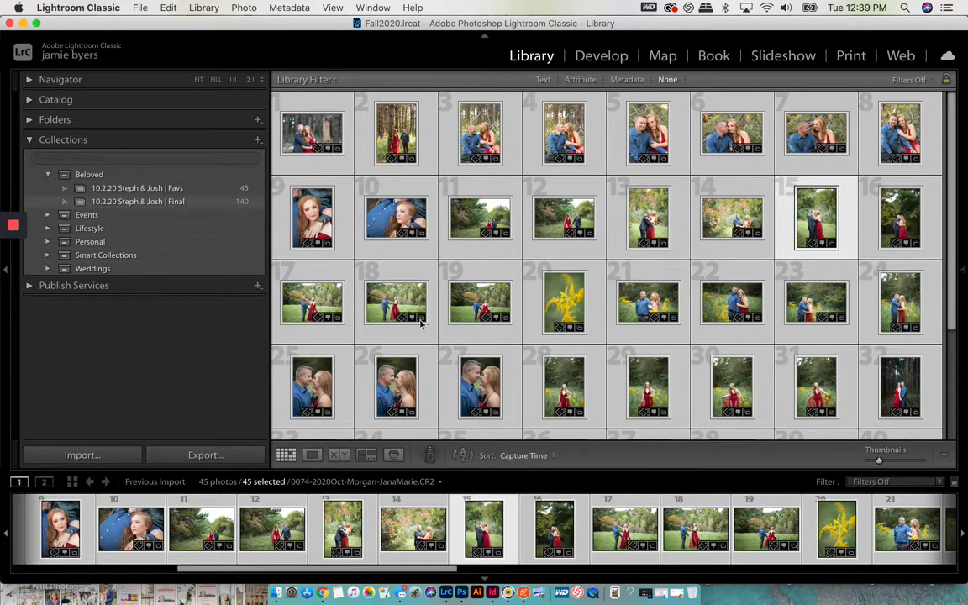
Switch to Photo Mechanic, show only the magenta-class photos by hiding the green class, and select them all.
{"action": "left_click", "coordinate": [509, 593]}
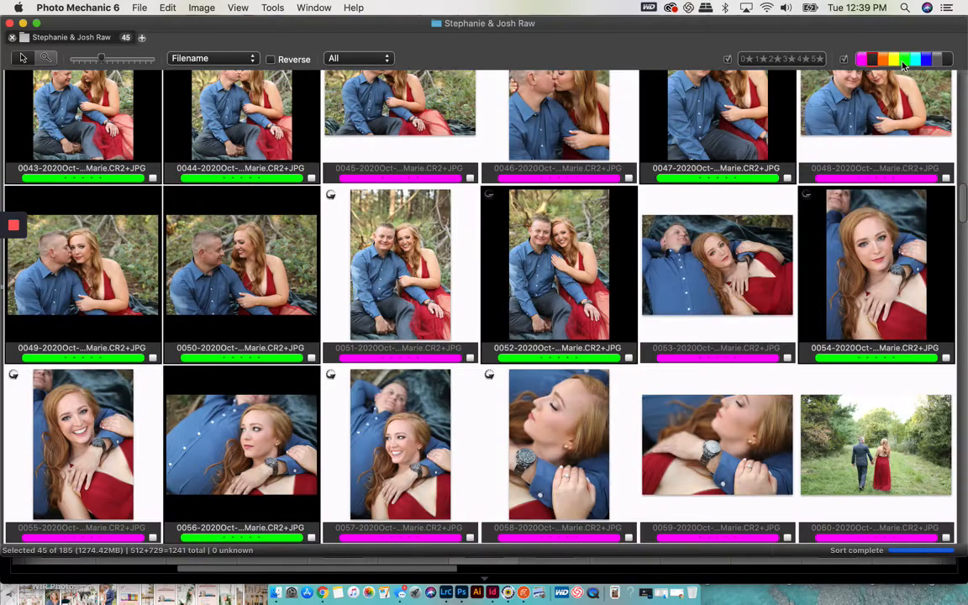
{"action": "left_click", "coordinate": [904, 60]}
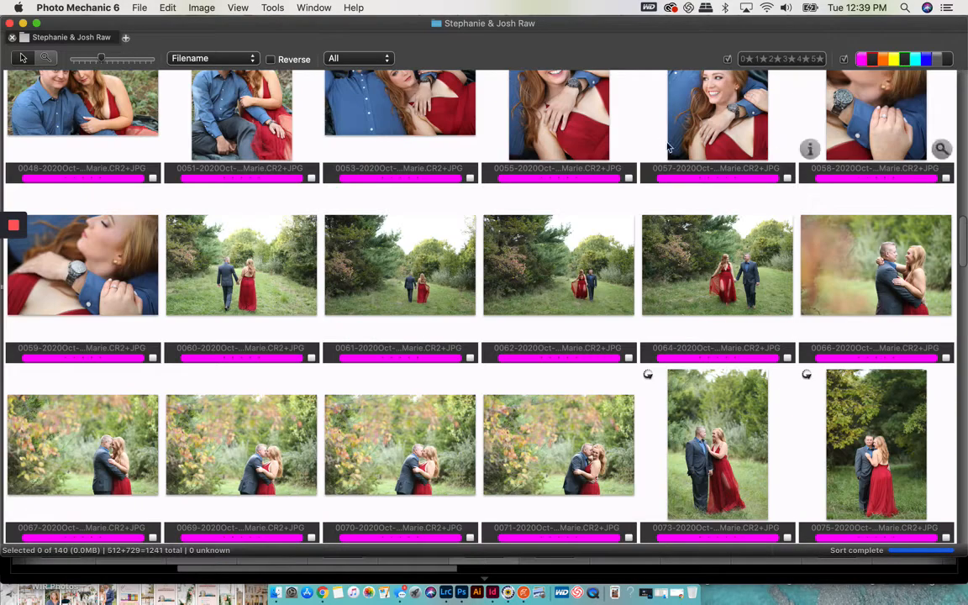
{"action": "scroll", "coordinate": [668, 147], "scroll_direction": "up", "scroll_amount": 10}
{"action": "scroll", "coordinate": [668, 148], "scroll_direction": "up", "scroll_amount": 8}
{"action": "key", "text": "super+a"}
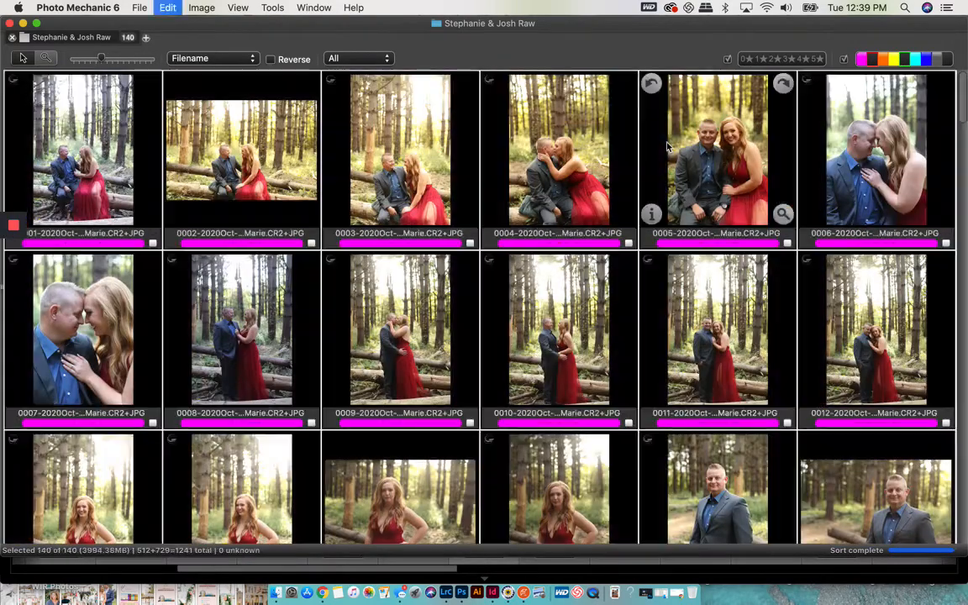
Return to Lightroom Classic and open the first photo of the session's Favs collection for cropping in Develop.
{"action": "left_click", "coordinate": [440, 580]}
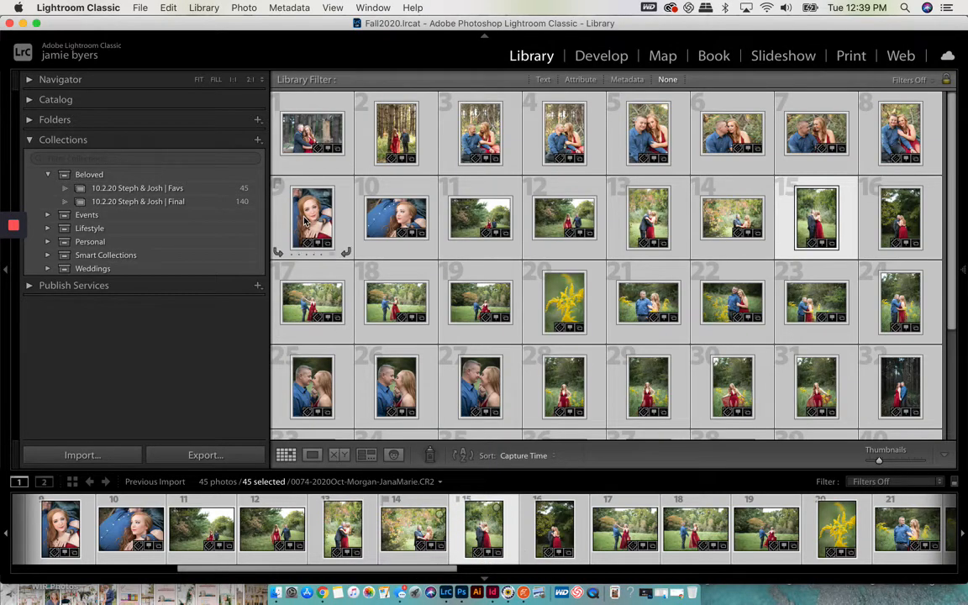
{"action": "left_click", "coordinate": [132, 189]}
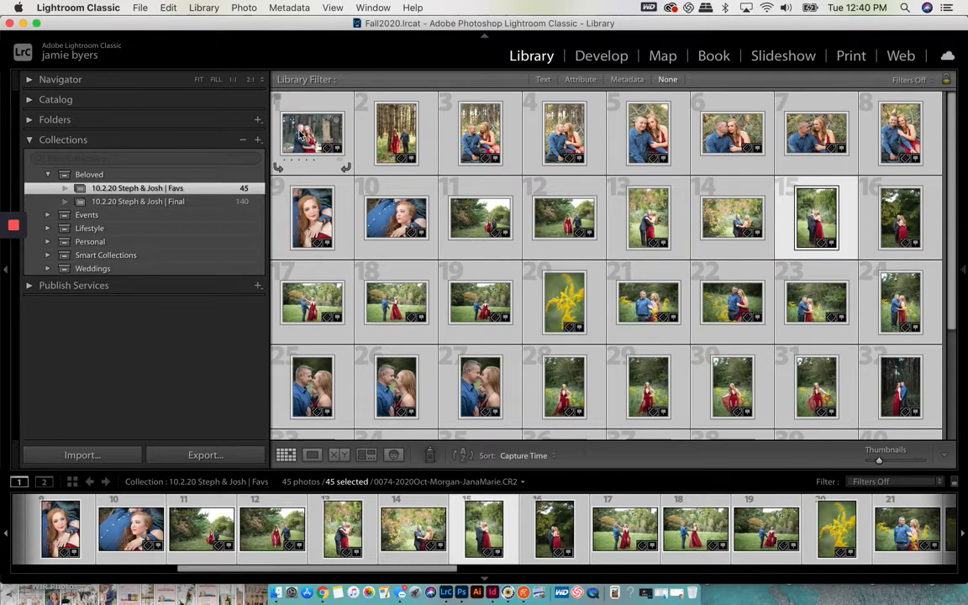
{"action": "left_click", "coordinate": [303, 135]}
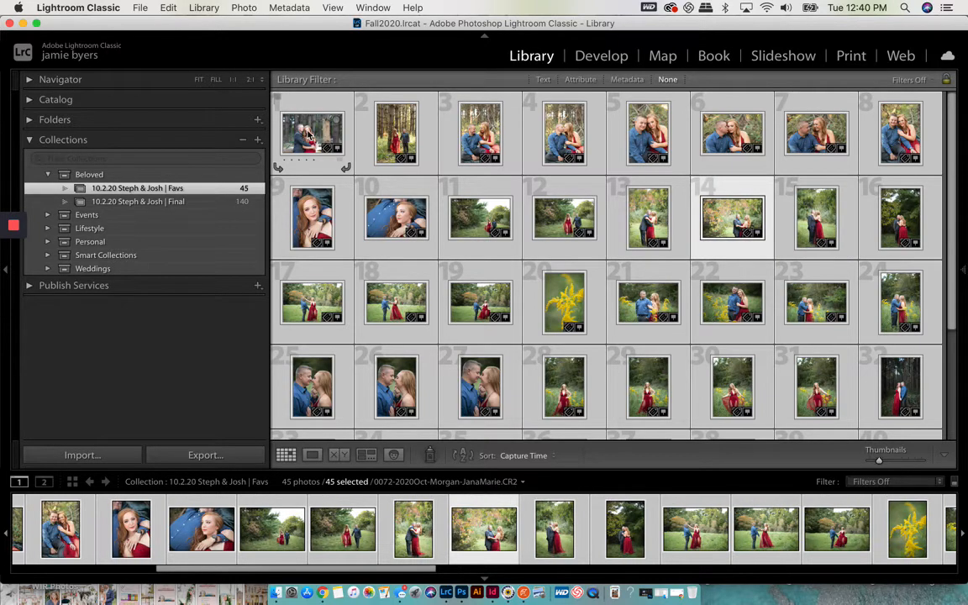
{"action": "key", "text": "r"}
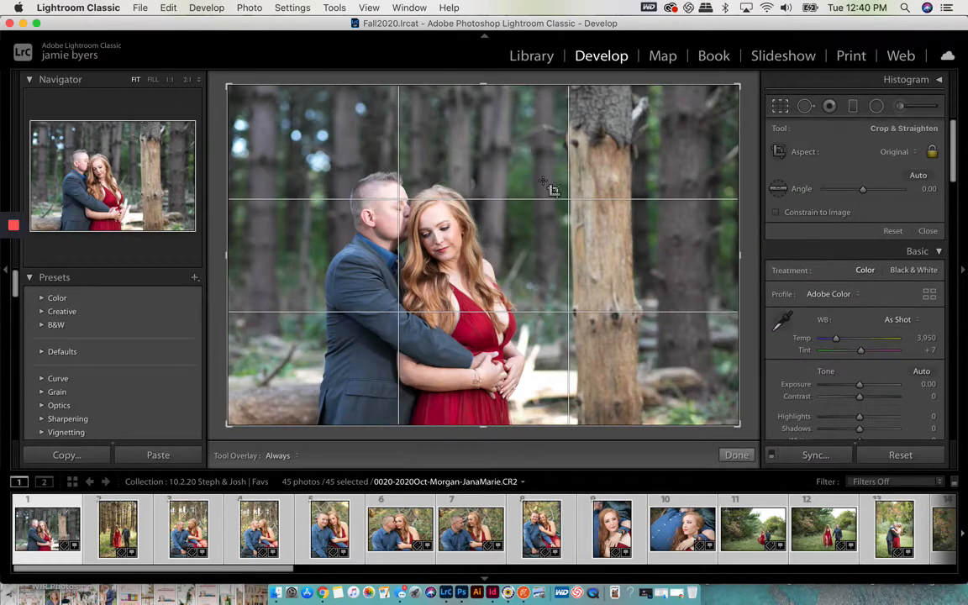
Leave cropping and apply the photographer's own 2020 preset to the first photo of the Favs collection.
{"action": "key", "text": "r"}
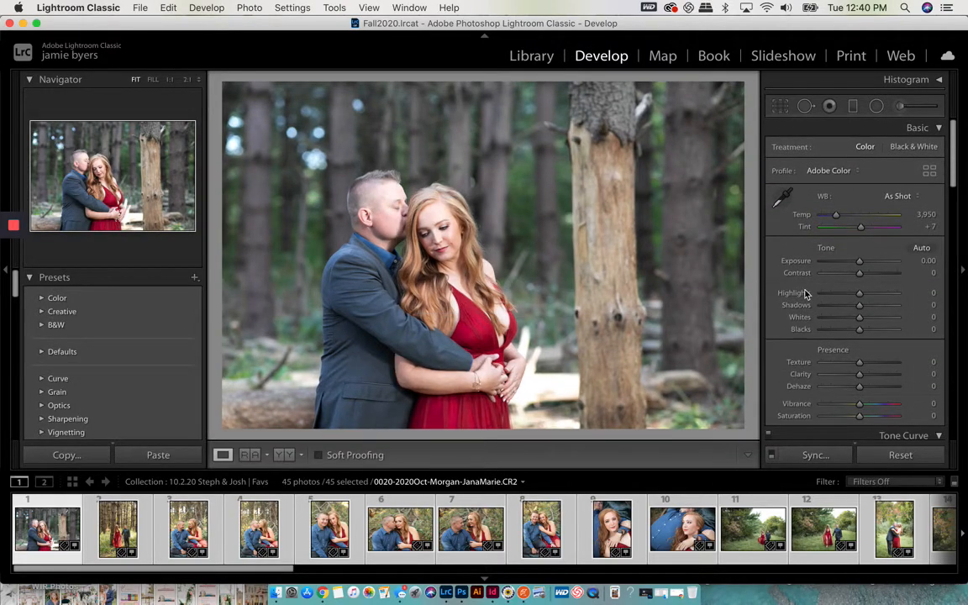
{"action": "scroll", "coordinate": [82, 375], "scroll_direction": "down", "scroll_amount": 10}
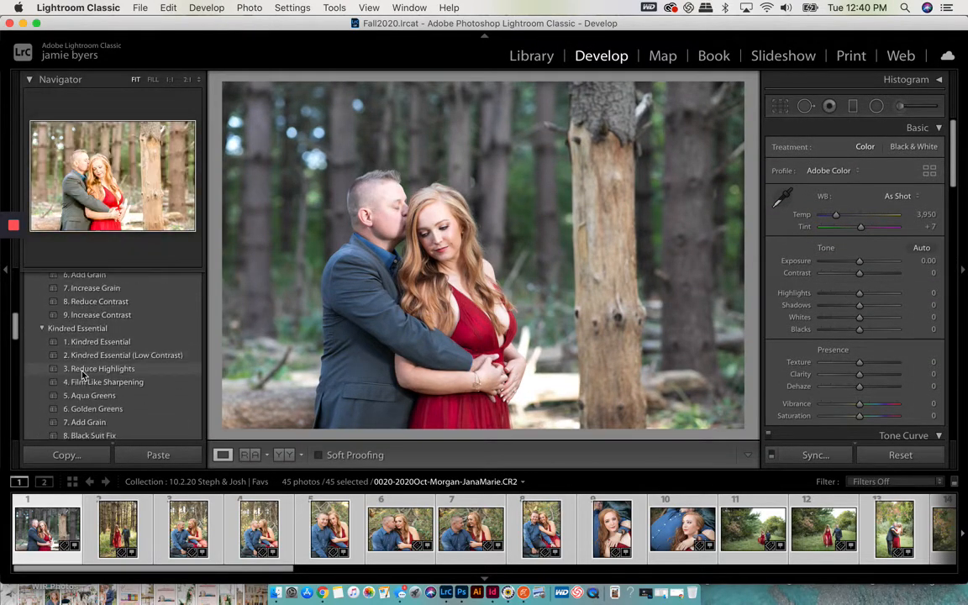
{"action": "scroll", "coordinate": [83, 375], "scroll_direction": "down", "scroll_amount": 15}
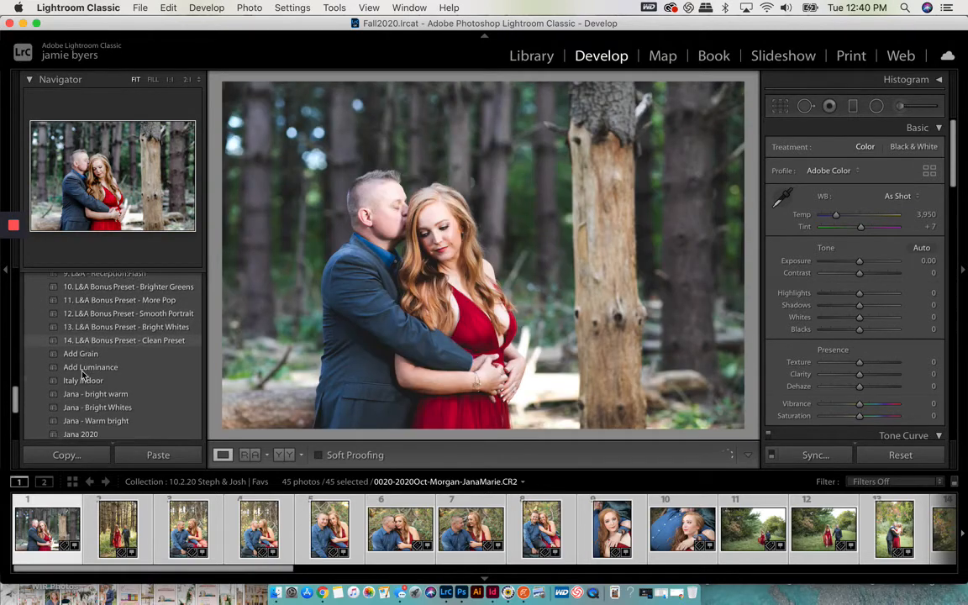
{"action": "scroll", "coordinate": [83, 375], "scroll_direction": "down", "scroll_amount": 2}
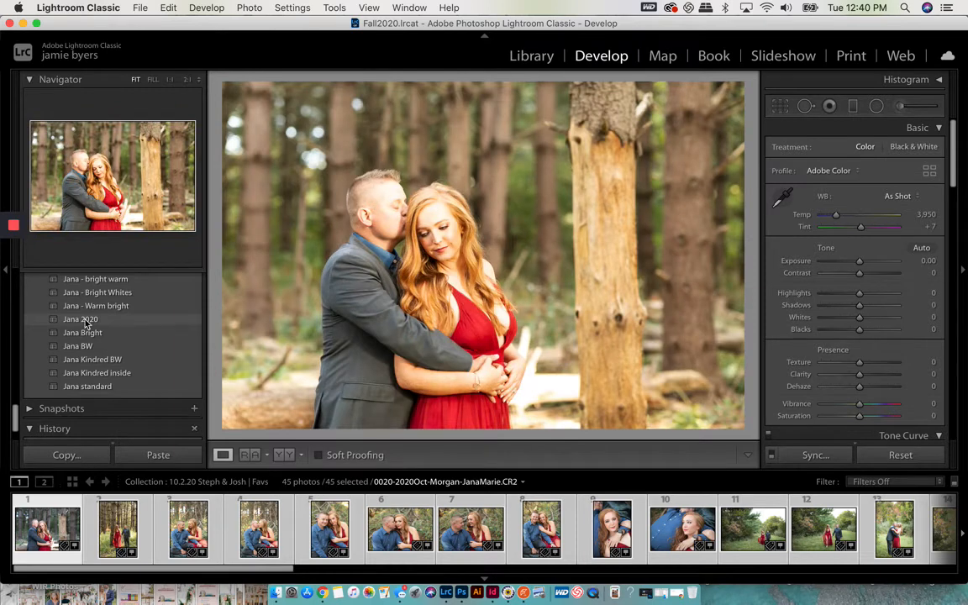
{"action": "left_click", "coordinate": [86, 320]}
Fine-tune the first photo with temperature 4,578, highlights −59 and shadows +45.
{"action": "left_click_drag", "start_coordinate": [848, 218], "coordinate": [841, 216]}
{"action": "left_click_drag", "start_coordinate": [852, 294], "coordinate": [842, 294]}
{"action": "key", "text": "Up"}
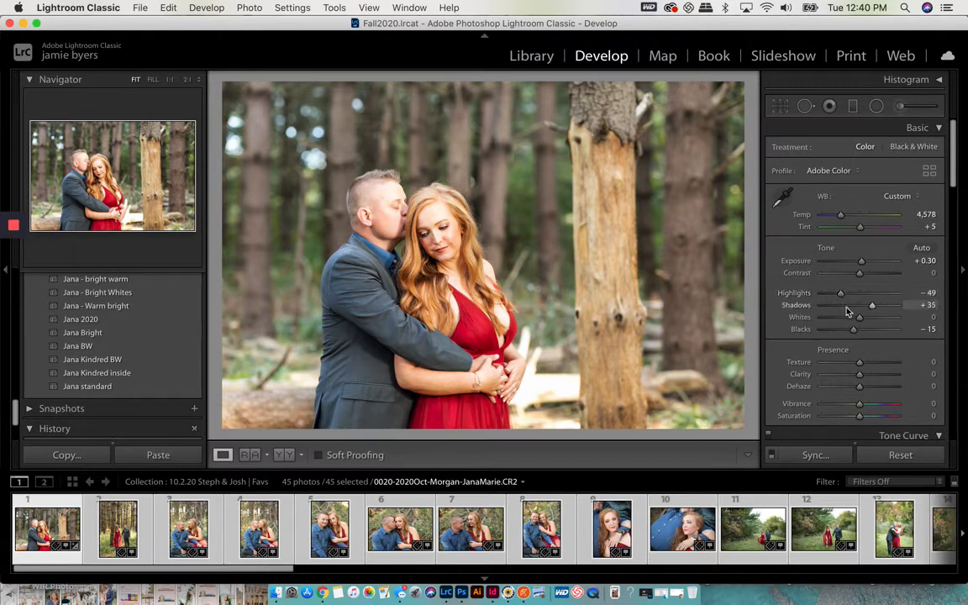
{"action": "key", "text": "Up"}
{"action": "key", "text": "Up"}
{"action": "key", "text": "Down"}
{"action": "key", "text": "Down"}
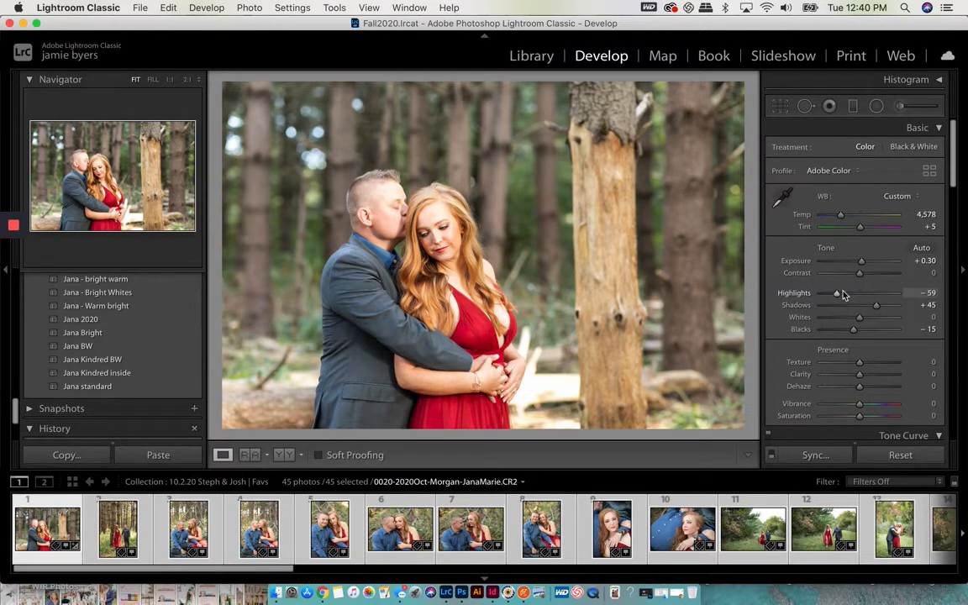
In the Library, rate all selected Favs photos five stars, trying out and removing a green label in between.
{"action": "left_click", "coordinate": [531, 57]}
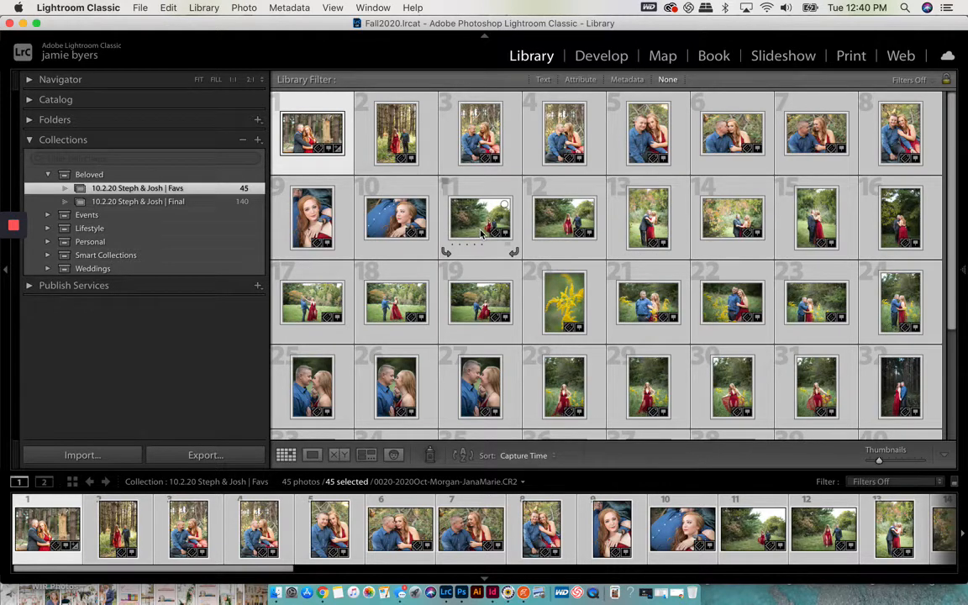
{"action": "key", "text": "5"}
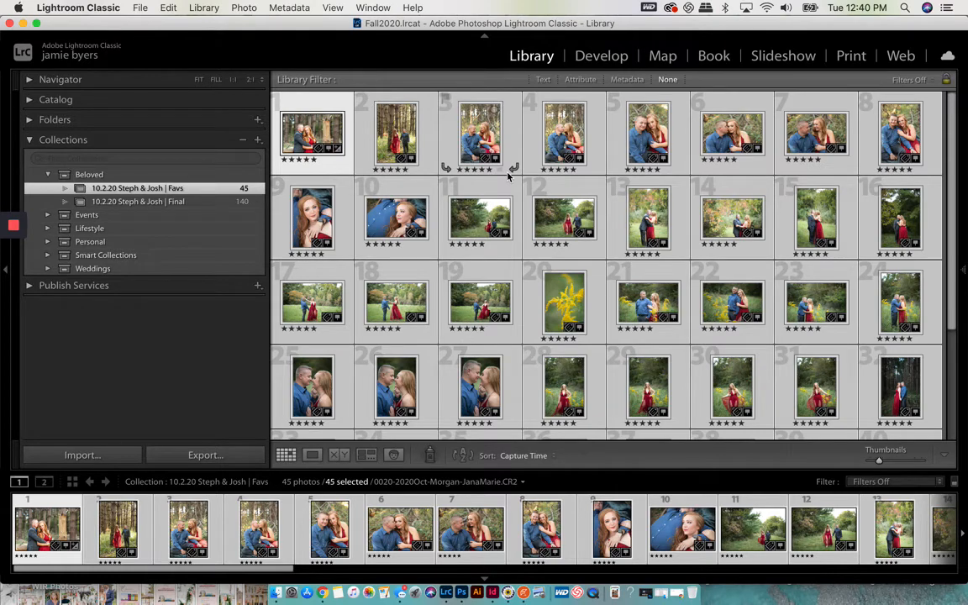
{"action": "key", "text": "0"}
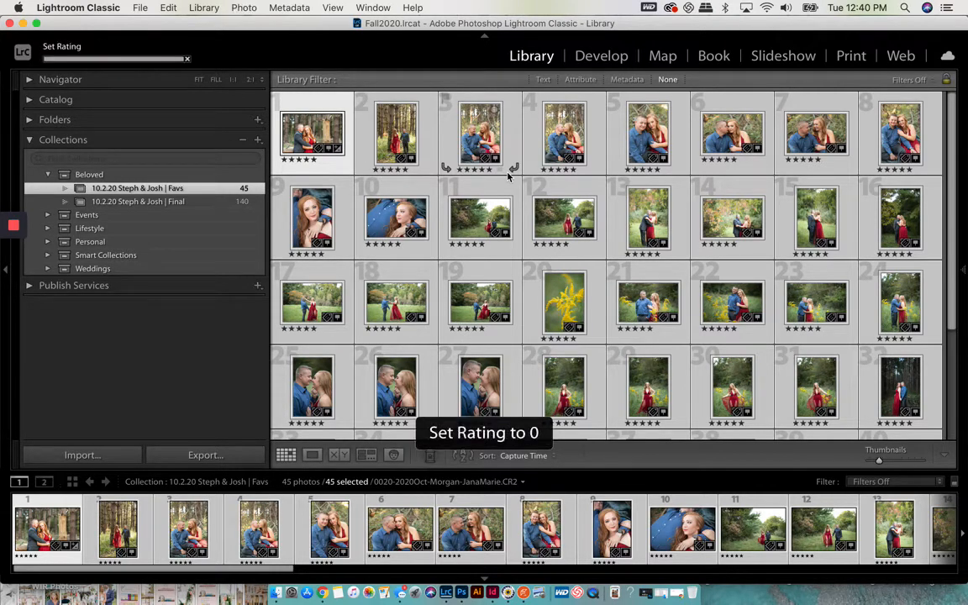
{"action": "key", "text": "8"}
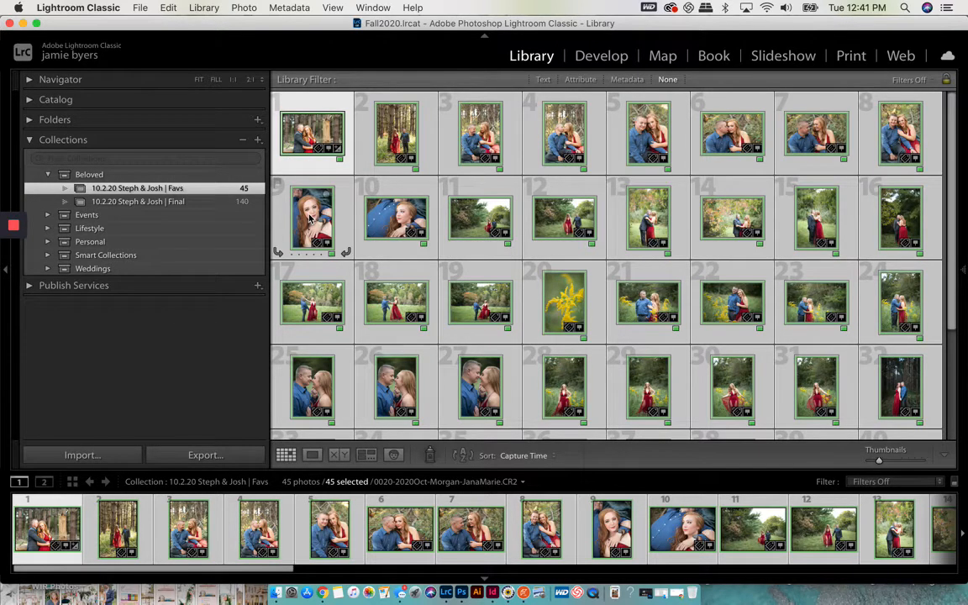
{"action": "key", "text": "8"}
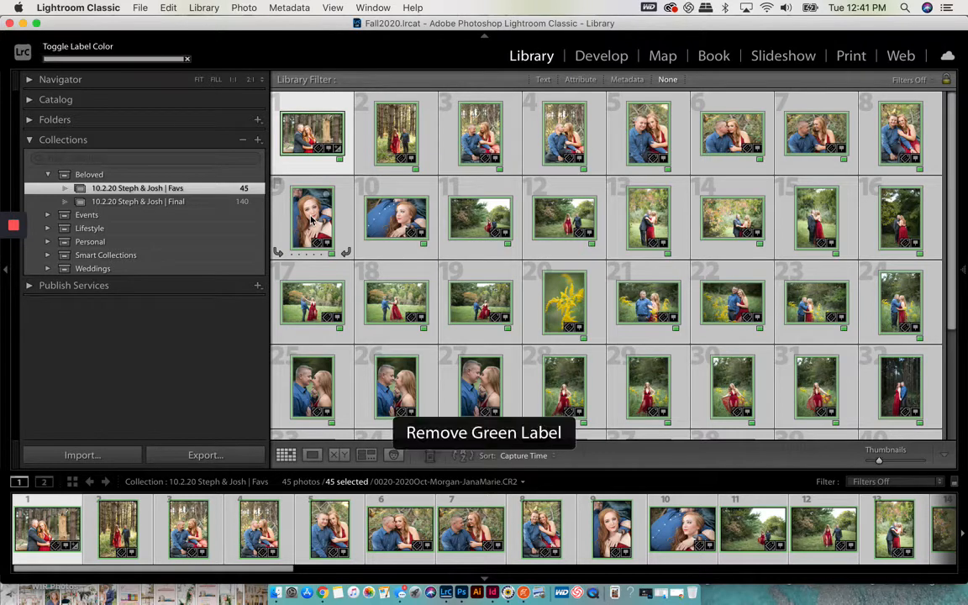
{"action": "key", "text": "5"}
Add the five-star photos to the session's Final collection in the Beloved set and look through that collection.
{"action": "left_click_drag", "start_coordinate": [312, 217], "coordinate": [215, 206]}
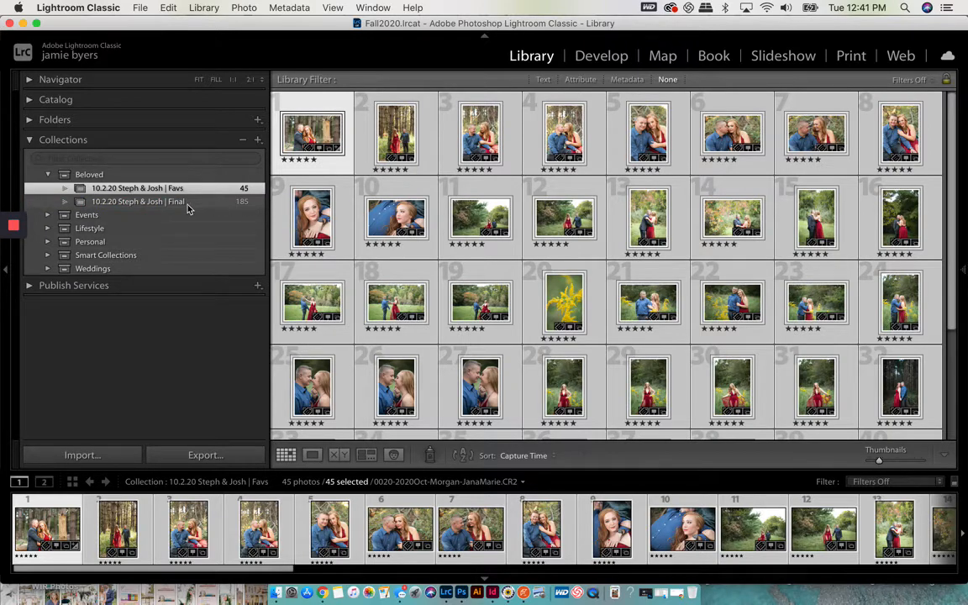
{"action": "left_click", "coordinate": [185, 208]}
{"action": "scroll", "coordinate": [517, 334], "scroll_direction": "down", "scroll_amount": 3}
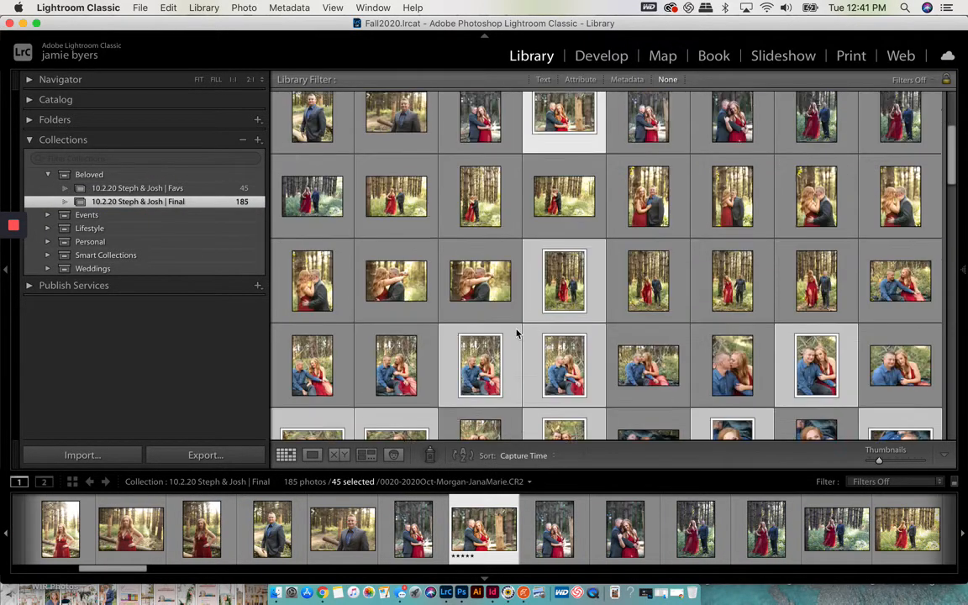
{"action": "scroll", "coordinate": [517, 334], "scroll_direction": "down", "scroll_amount": 10}
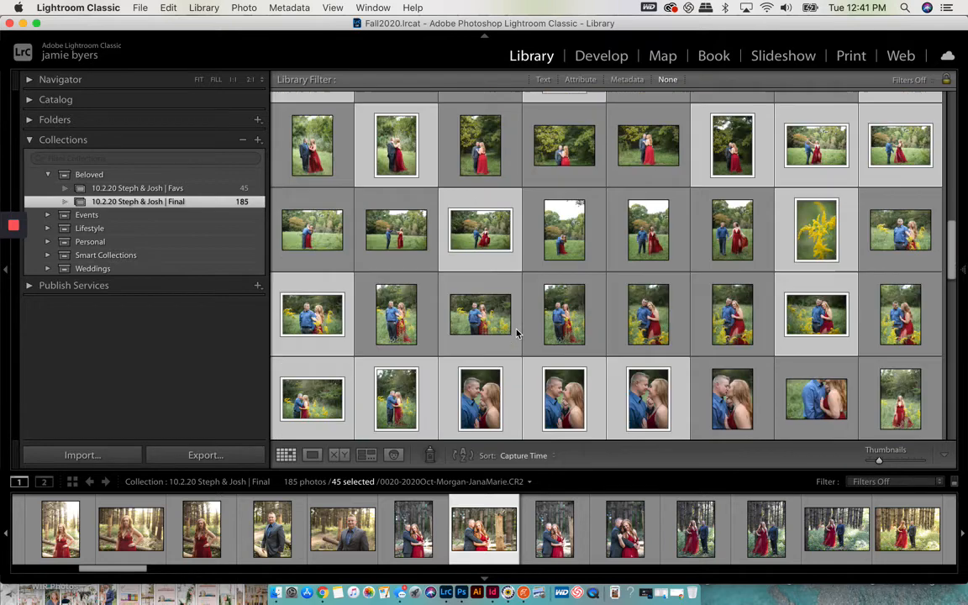
{"action": "scroll", "coordinate": [517, 334], "scroll_direction": "down", "scroll_amount": 3}
{"action": "scroll", "coordinate": [517, 334], "scroll_direction": "up", "scroll_amount": 6}
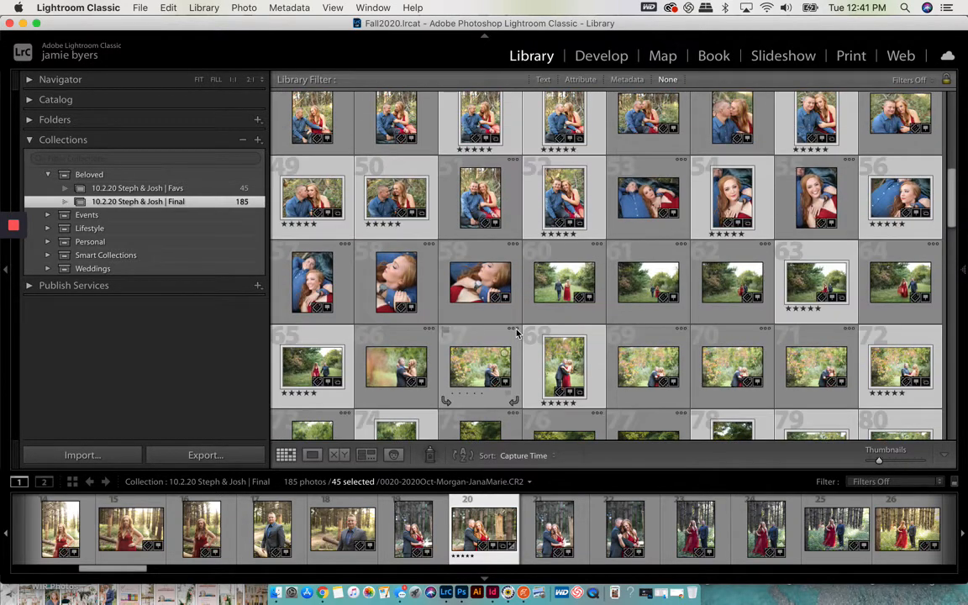
{"action": "scroll", "coordinate": [517, 334], "scroll_direction": "up", "scroll_amount": 10}
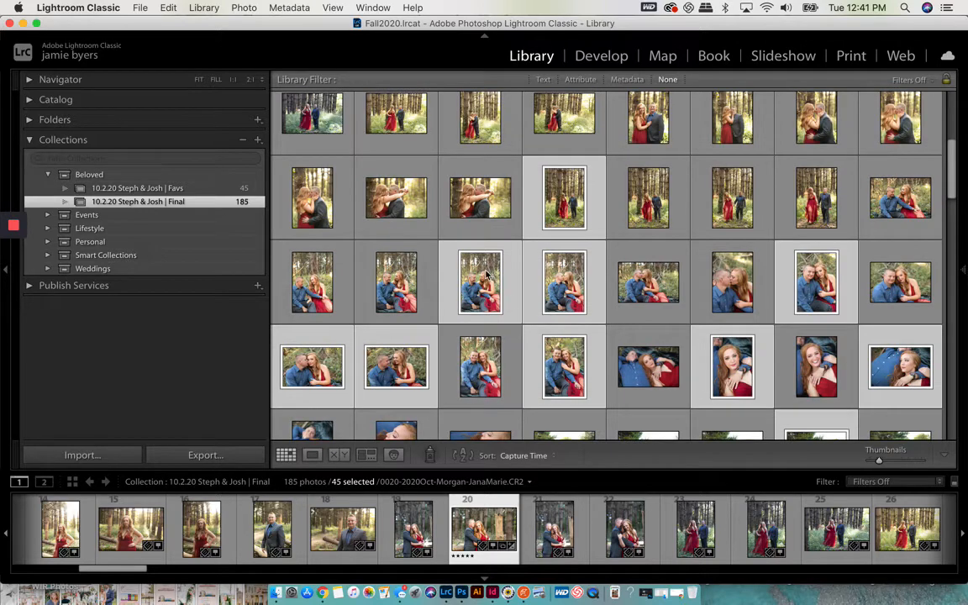
Select only the edited five-star photo 20 in the Final collection and open it in Develop.
{"action": "key", "text": "Right"}
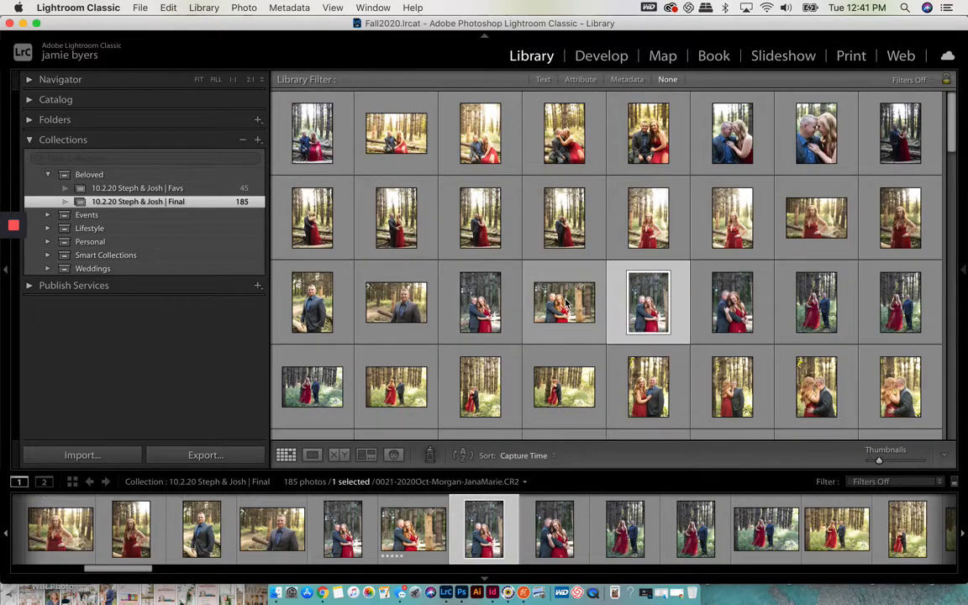
{"action": "left_click", "coordinate": [563, 309]}
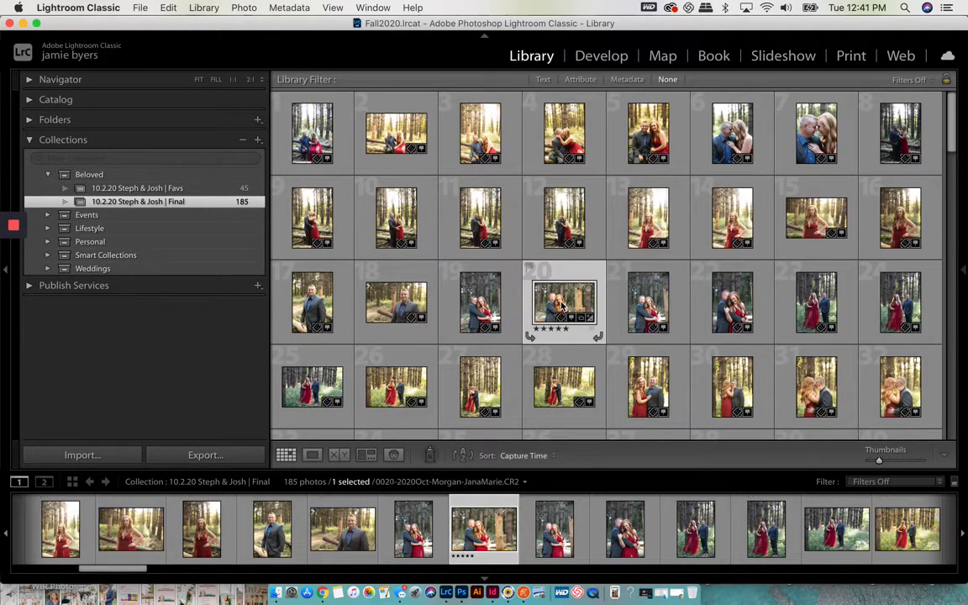
{"action": "key", "text": "r"}
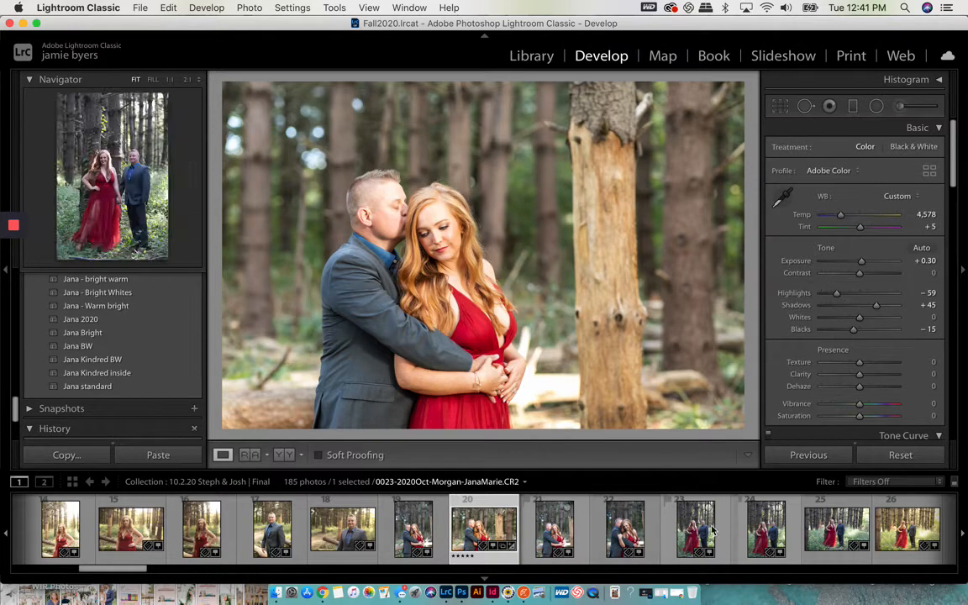
Extend the selection from photo 20 through photo 24 and synchronize photo 20's settings to them, leaving out crop and spot removal.
{"action": "left_click", "coordinate": [765, 531], "text": "shift"}
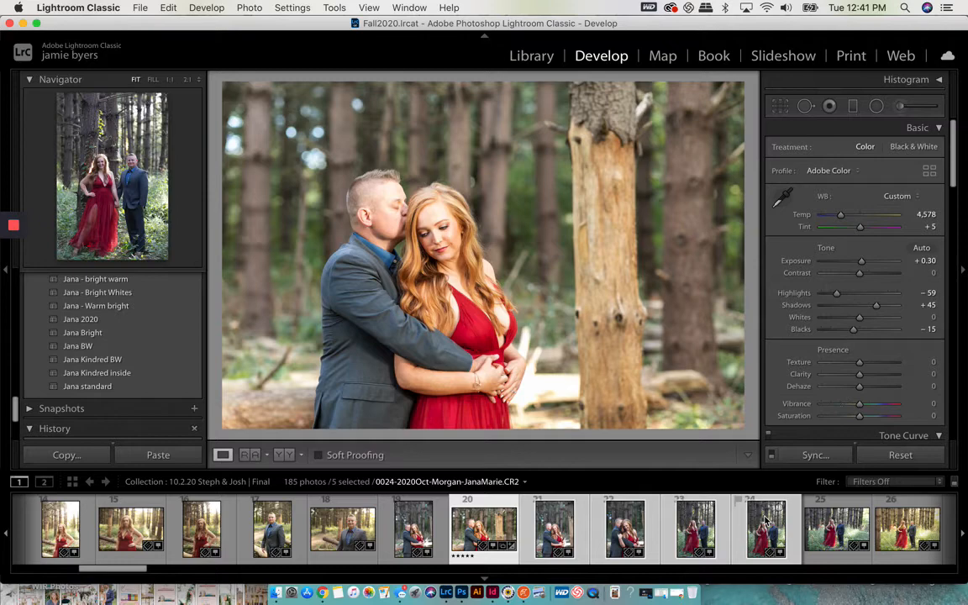
{"action": "scroll", "coordinate": [766, 522], "scroll_direction": "right", "scroll_amount": 10}
{"action": "scroll", "coordinate": [925, 521], "scroll_direction": "left", "scroll_amount": 4}
{"action": "scroll", "coordinate": [915, 522], "scroll_direction": "left", "scroll_amount": 3}
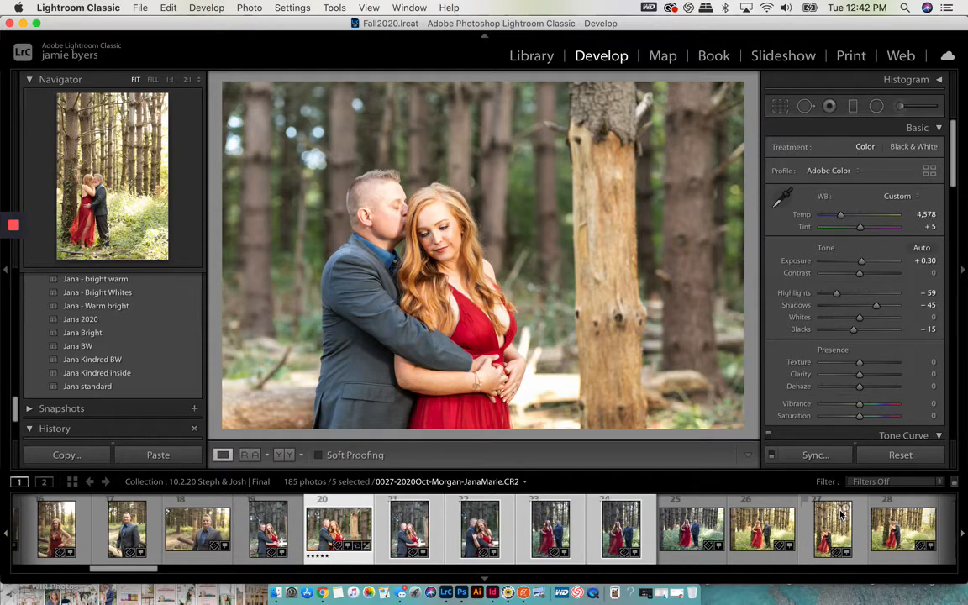
{"action": "scroll", "coordinate": [548, 492], "scroll_direction": "left", "scroll_amount": 2}
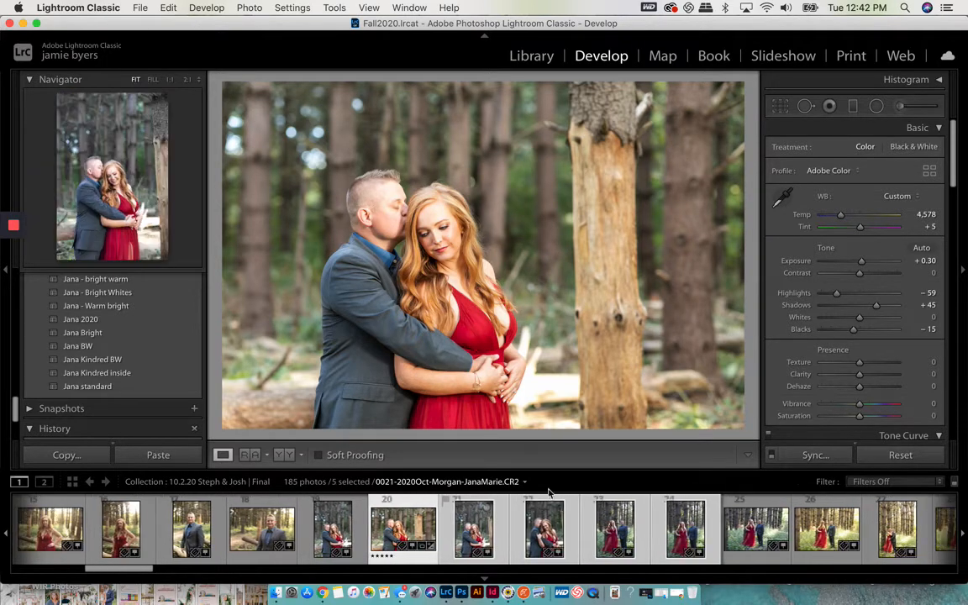
{"action": "left_click", "coordinate": [816, 456]}
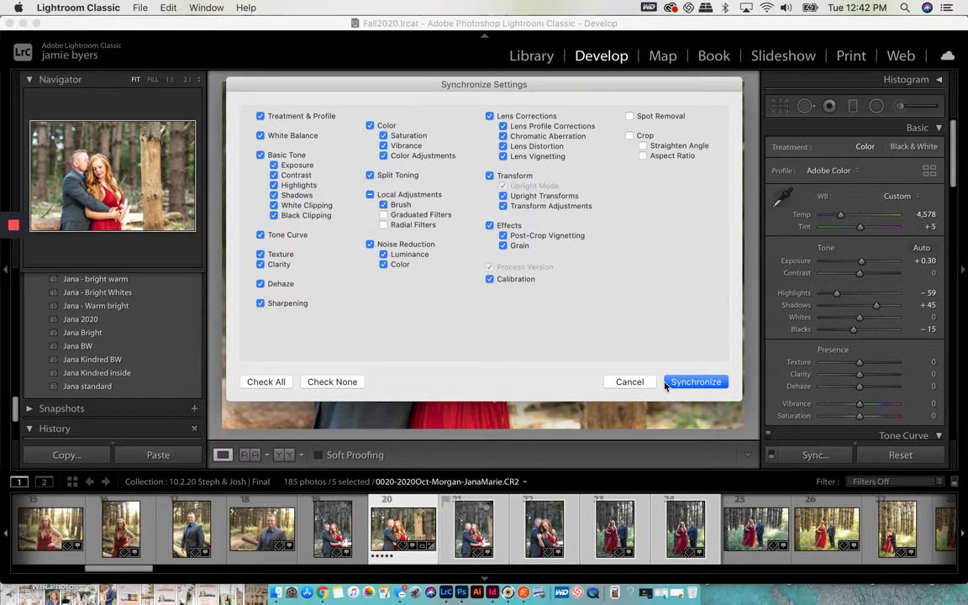
{"action": "left_click", "coordinate": [694, 382]}
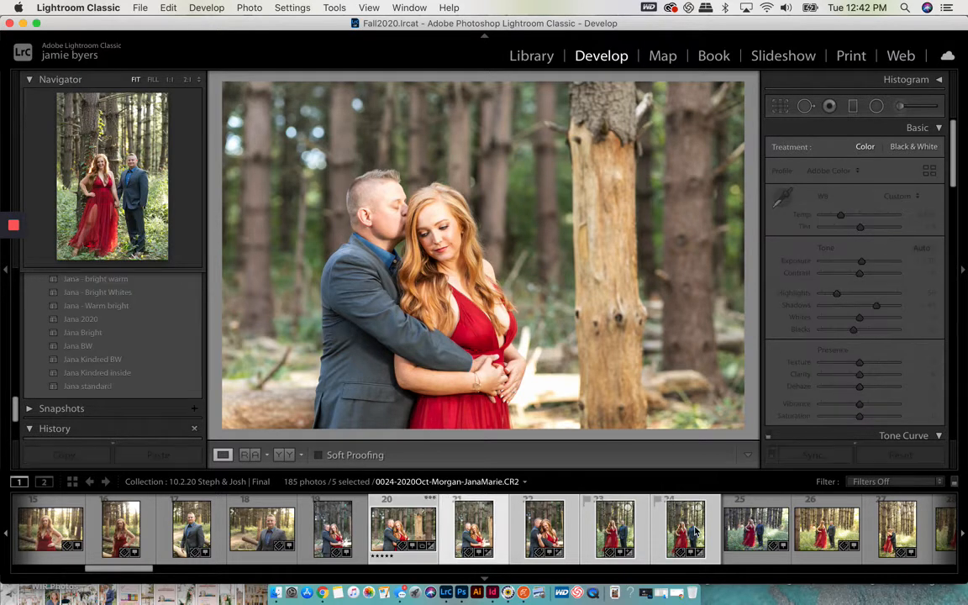
Set photo 21's exposure to +0.40 and straighten its crop slightly.
{"action": "left_click", "coordinate": [473, 530]}
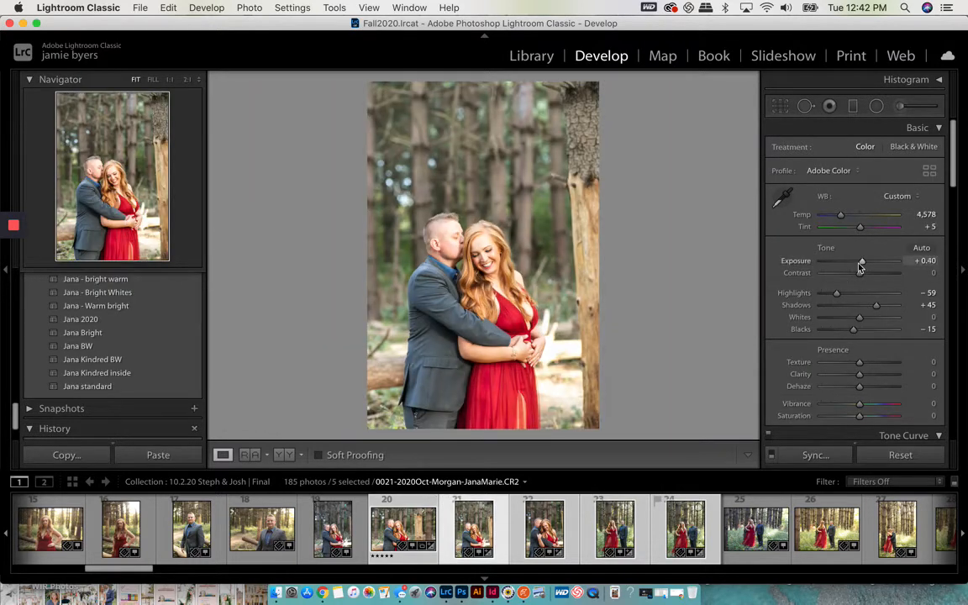
{"action": "key", "text": "r"}
{"action": "left_click_drag", "start_coordinate": [671, 269], "coordinate": [671, 274]}
{"action": "key", "text": "Return"}
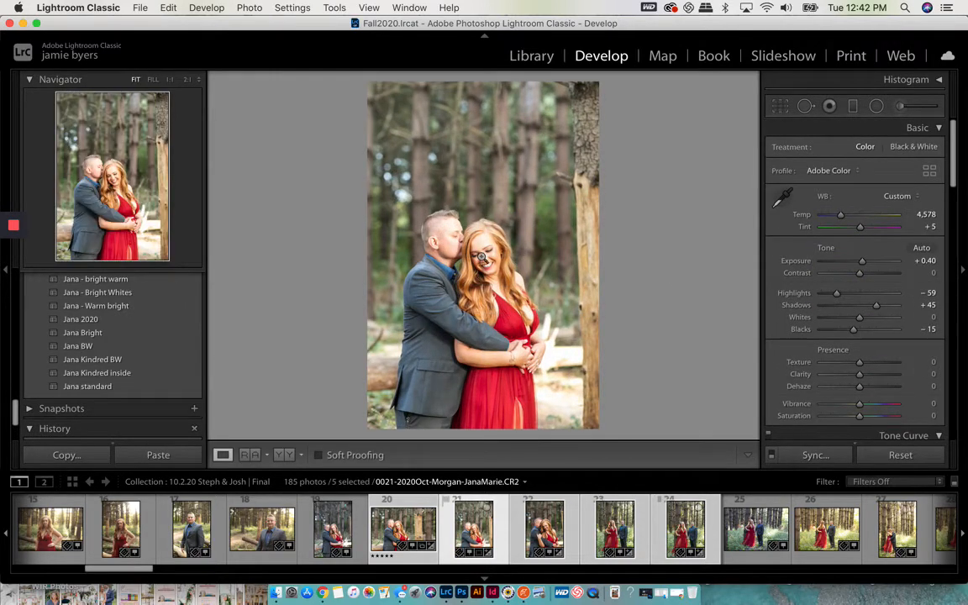
Extend the selection through photo 25 and synchronize photo 21's settings to the selected photos.
{"action": "left_click", "coordinate": [683, 525], "text": "shift"}
{"action": "left_click", "coordinate": [753, 528], "text": "shift"}
{"action": "left_click", "coordinate": [813, 455]}
{"action": "key", "text": "Return"}
Brighten photo 22 with exposure +0.70 and shadows +75.
{"action": "left_click", "coordinate": [475, 518]}
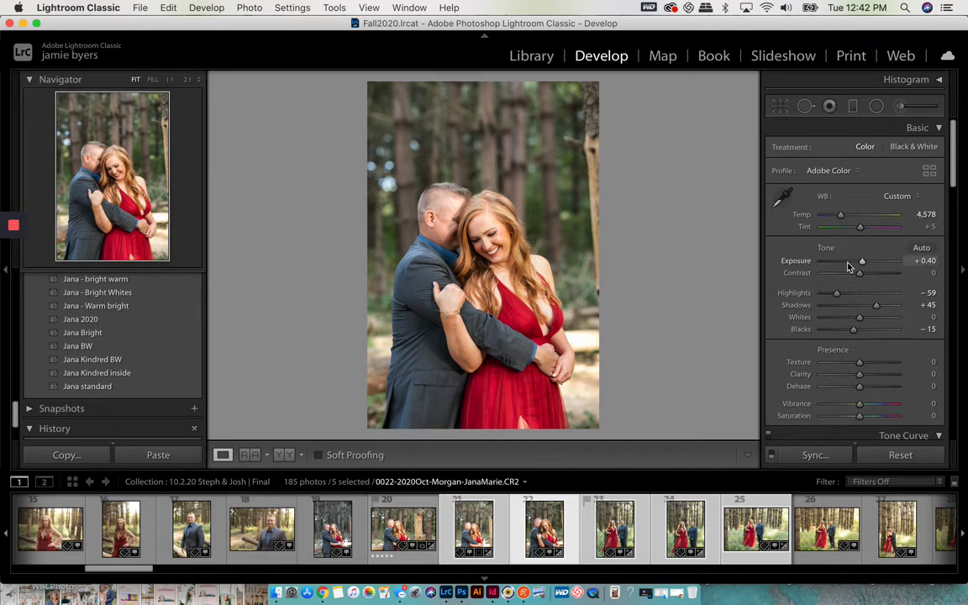
{"action": "key", "text": "Up"}
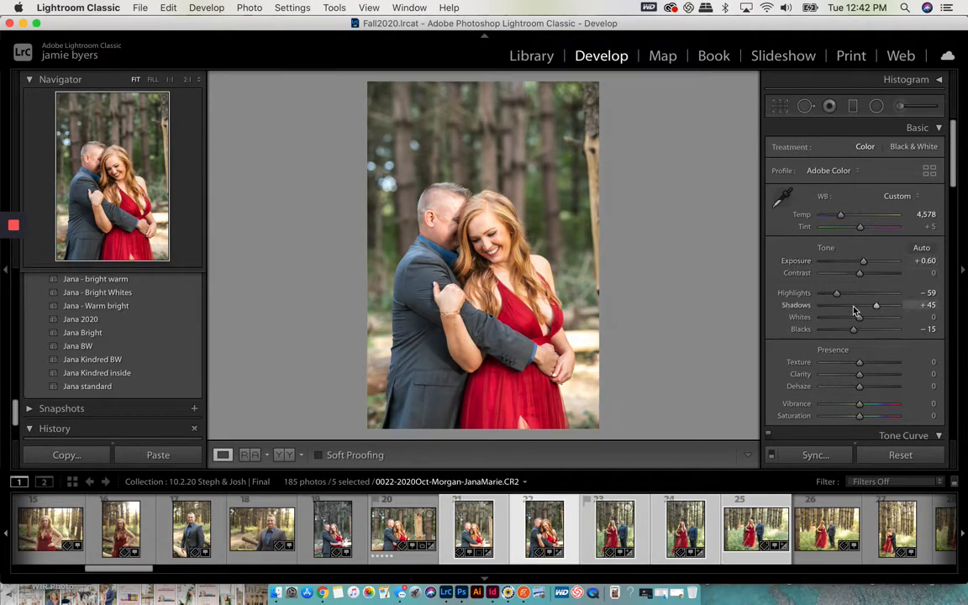
{"action": "key", "text": "Up"}
{"action": "key", "text": "Up"}
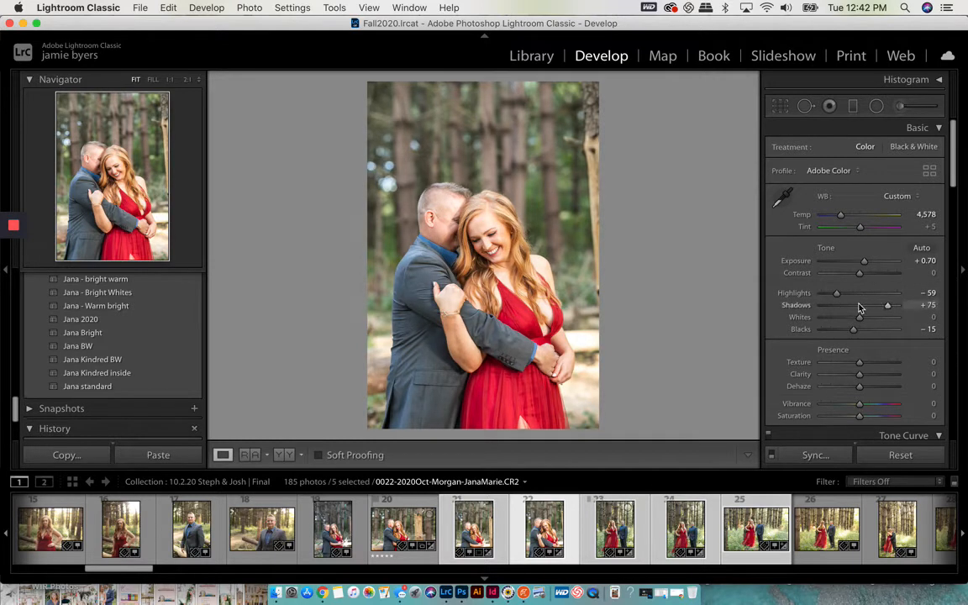
Go to photo 23, set its exposure to +0.80 and raise its shadows.
{"action": "key", "text": "Right"}
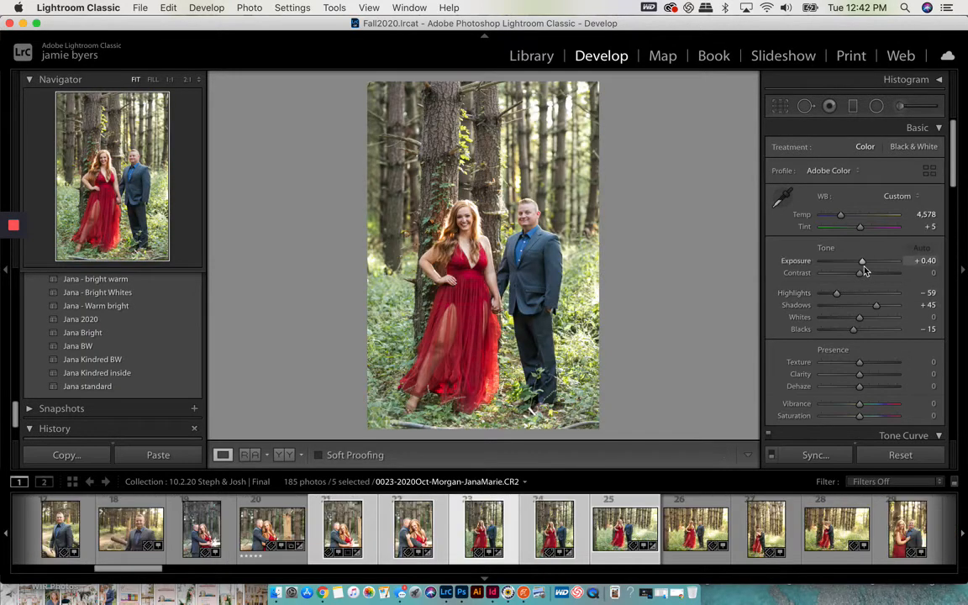
{"action": "key", "text": "Up"}
{"action": "key", "text": "Up"}
{"action": "key", "text": "Up"}
{"action": "key", "text": "Up"}
{"action": "key", "text": "Up"}
{"action": "key", "text": "Up"}
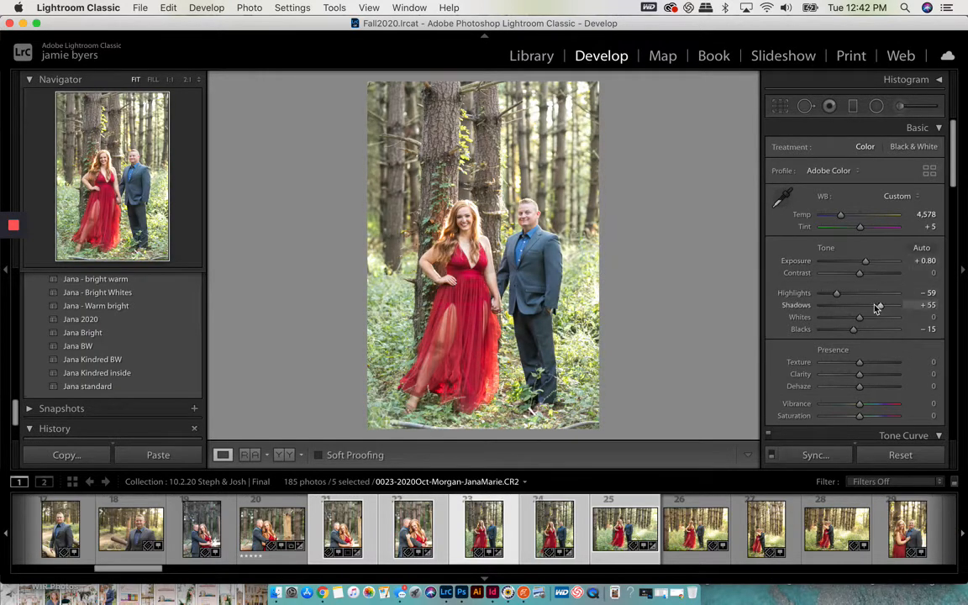
{"action": "key", "text": "Up"}
{"action": "key", "text": "Up"}
{"action": "key", "text": "Up"}
Go to photo 24 and set its temperature to 4,628, exposure to +0.80 and shadows to +60.
{"action": "key", "text": "Right"}
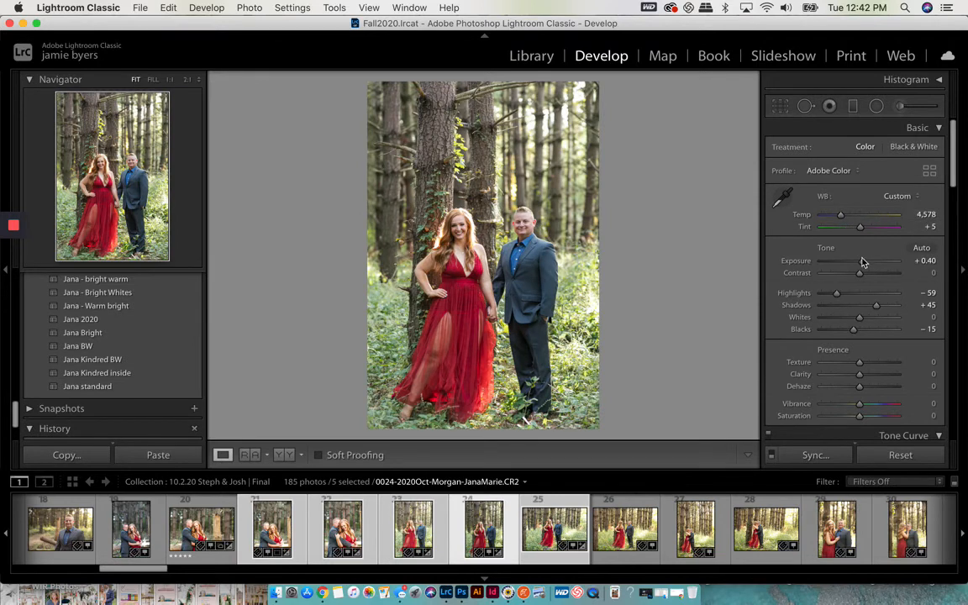
{"action": "key", "text": "Up"}
{"action": "key", "text": "Up"}
{"action": "key", "text": "Up"}
{"action": "key", "text": "Up"}
{"action": "key", "text": "Up"}
{"action": "key", "text": "Up"}
{"action": "key", "text": "Up"}
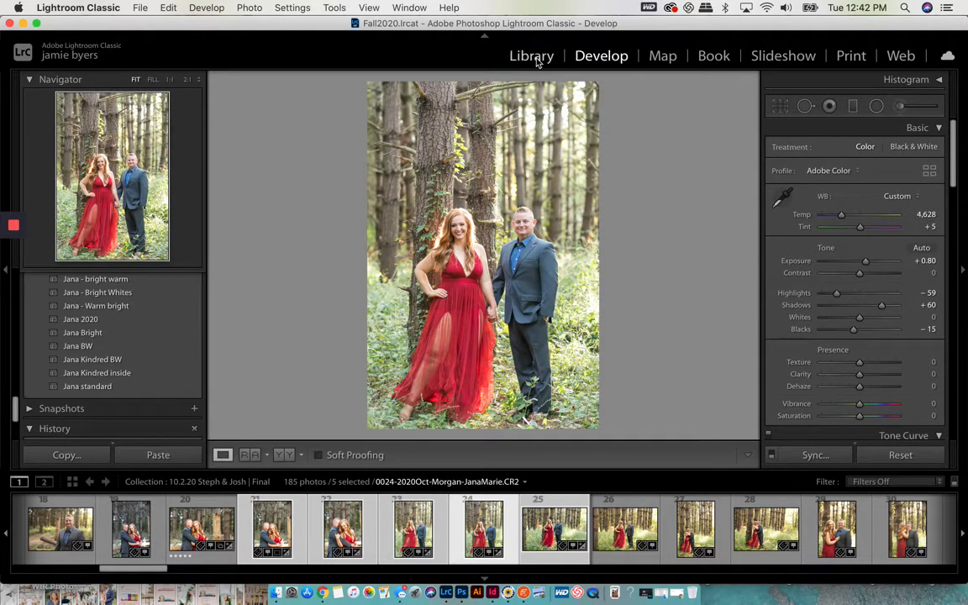
Return to the Library grid of the Final collection and select only the five-star photo 20.
{"action": "left_click", "coordinate": [527, 57]}
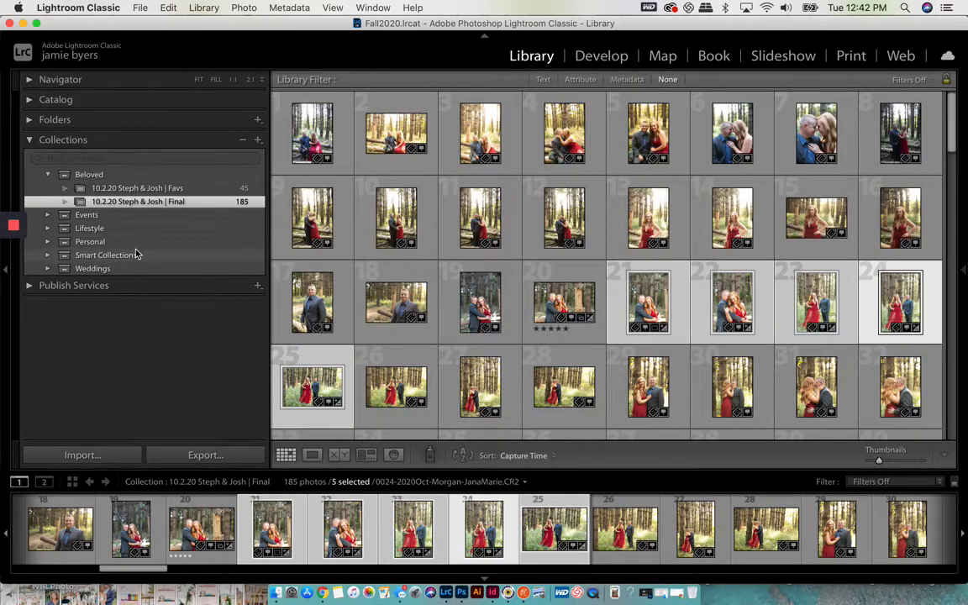
{"action": "left_click", "coordinate": [547, 329]}
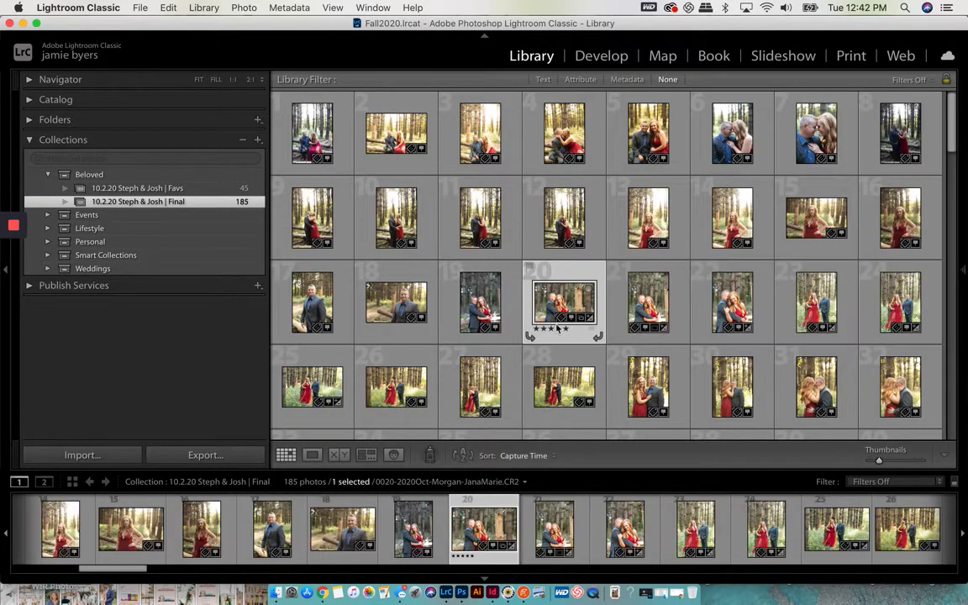
Expand the Smart Collections set to show its smart collections, keeping the Final collection open.
{"action": "scroll", "coordinate": [555, 329], "scroll_direction": "down", "scroll_amount": 5}
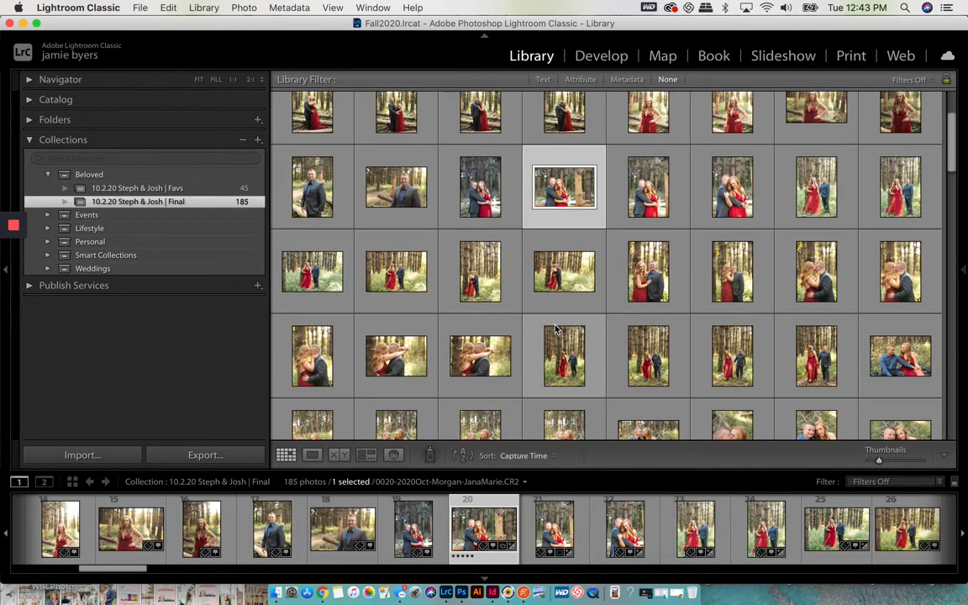
{"action": "scroll", "coordinate": [554, 329], "scroll_direction": "up", "scroll_amount": 3}
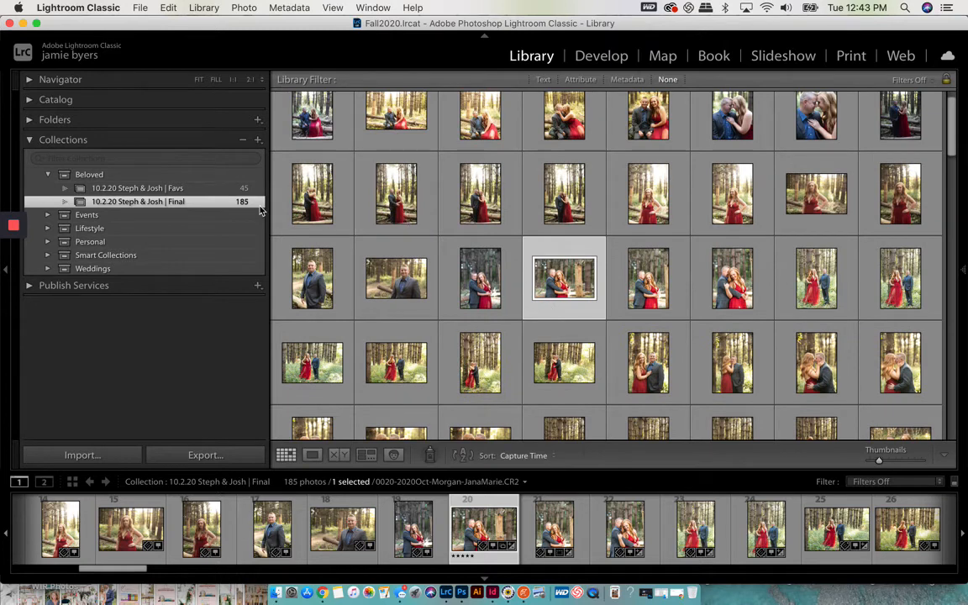
{"action": "left_click", "coordinate": [48, 256]}
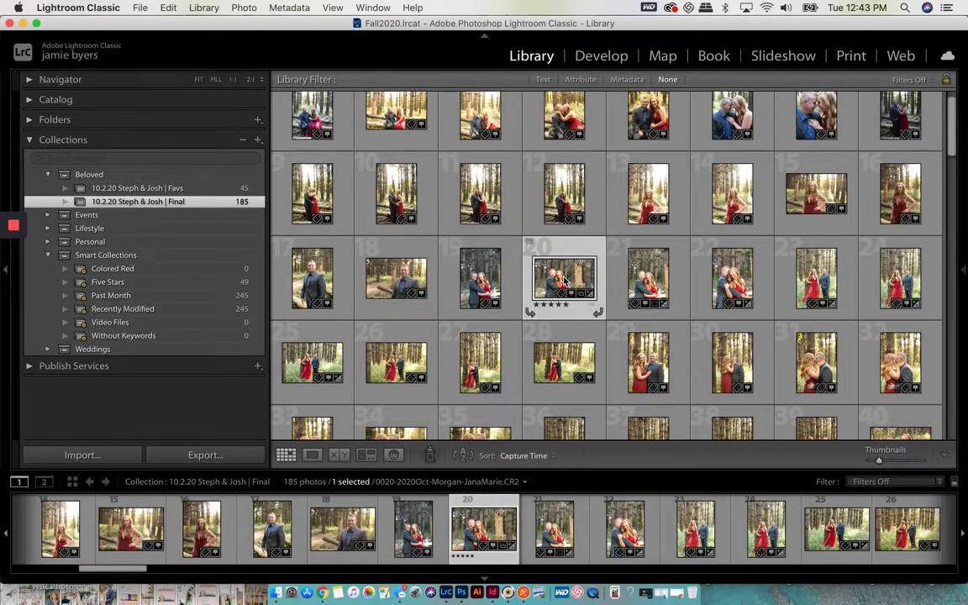
{"action": "mouse_move", "coordinate": [565, 282]}
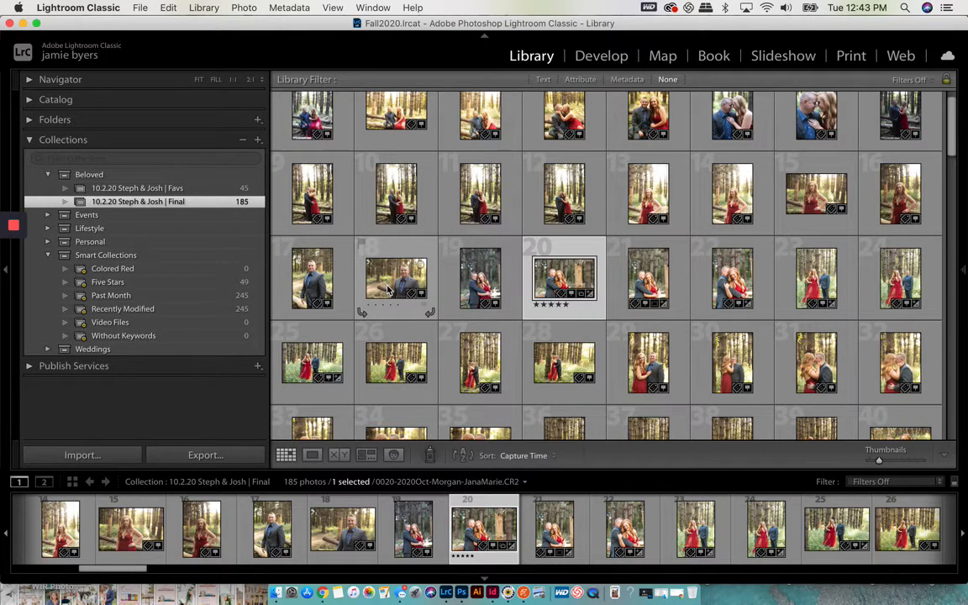
Try a three-star rating and different color labels on photo 10, settling on the Red label with no stars.
{"action": "left_click", "coordinate": [400, 195]}
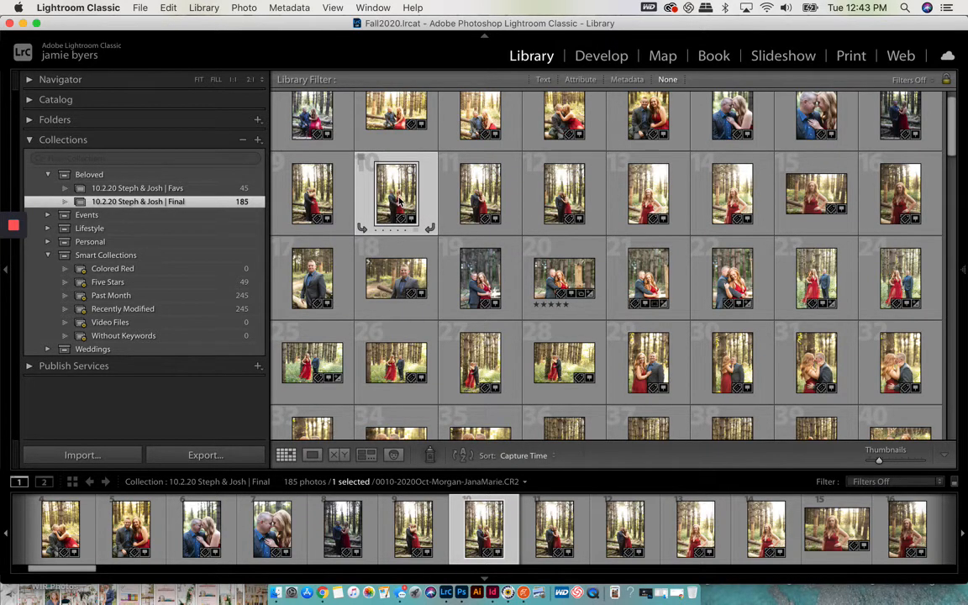
{"action": "key", "text": "3"}
{"action": "key", "text": "9"}
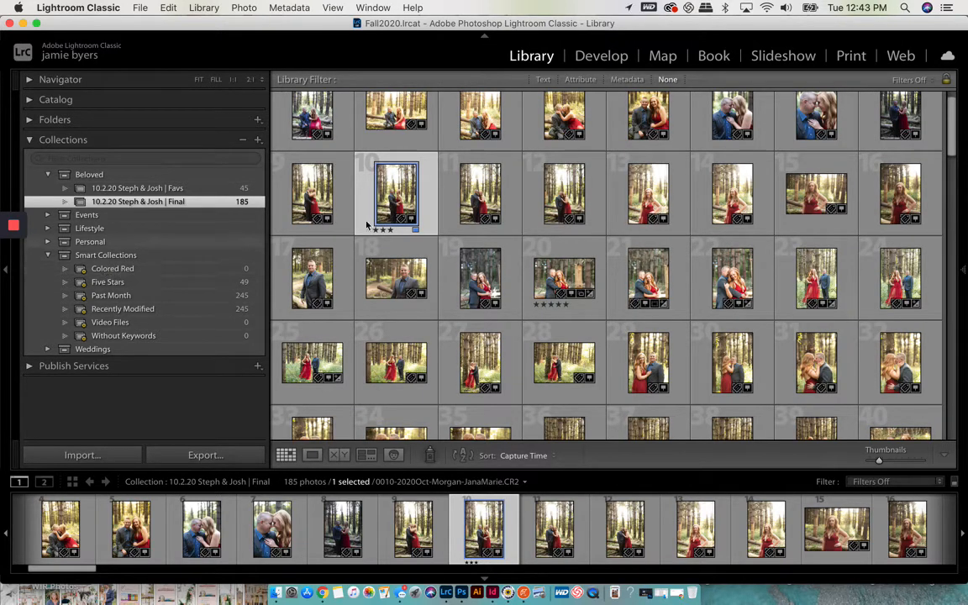
{"action": "key", "text": "9"}
{"action": "key", "text": "7"}
{"action": "key", "text": "7"}
{"action": "key", "text": "6"}
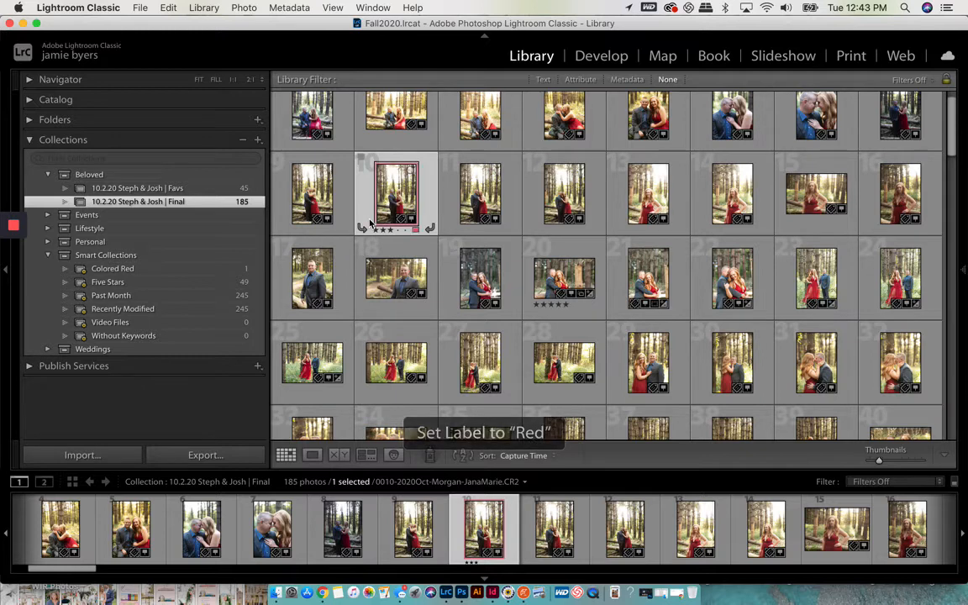
{"action": "key", "text": "0"}
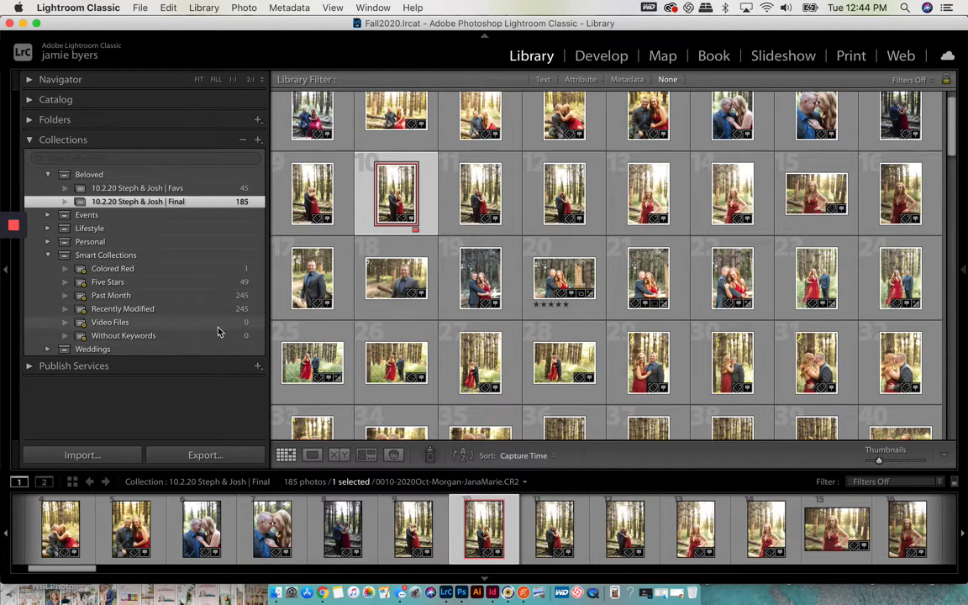
View the Colored Red smart collection, and collapse the Smart Collections and Beloved sets.
{"action": "left_click", "coordinate": [129, 270]}
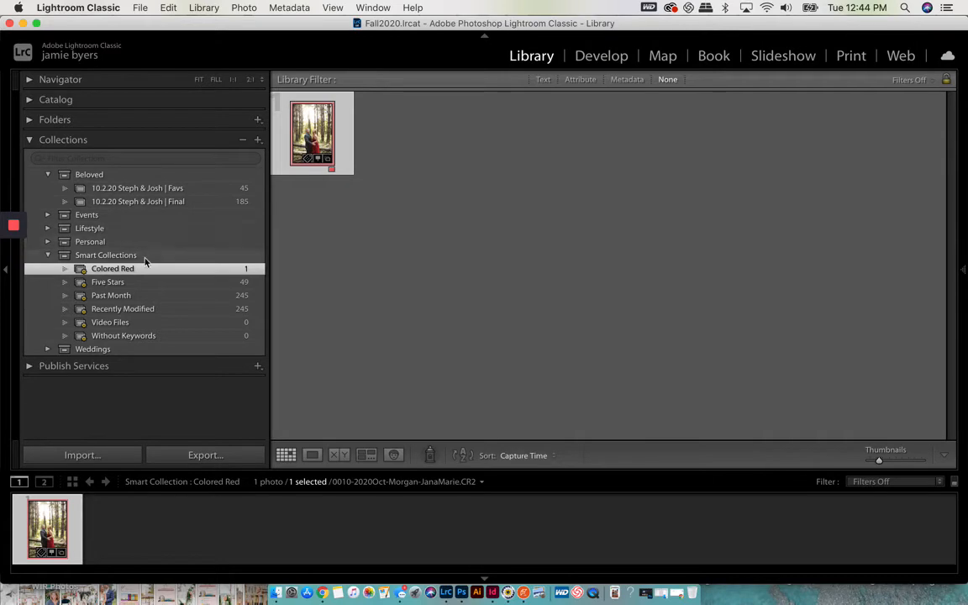
{"action": "left_click", "coordinate": [47, 256]}
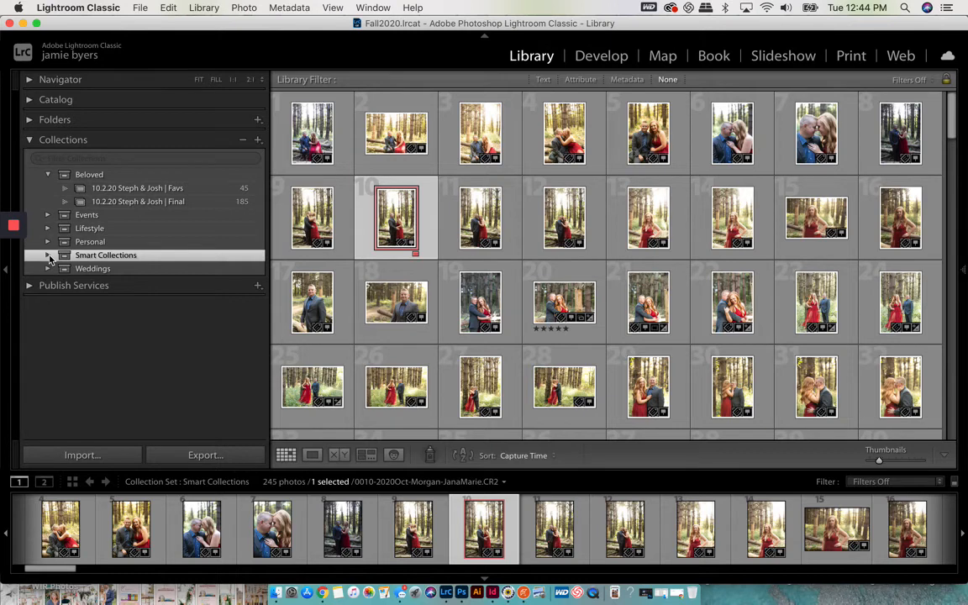
{"action": "left_click", "coordinate": [48, 176]}
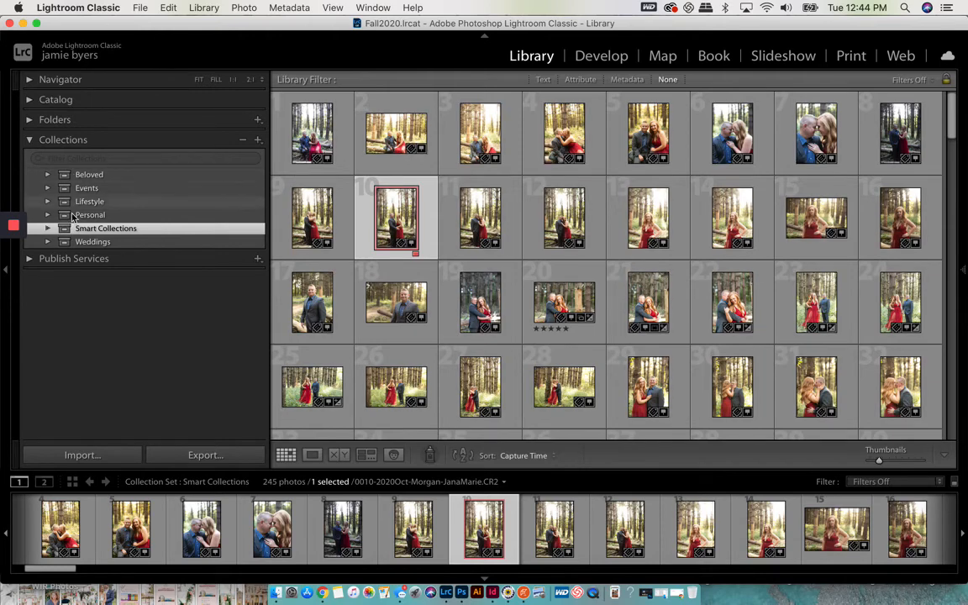
Expand the Beloved, Events, Lifestyle and Weddings collection sets and open the 10.10.20 wedding Favs collection.
{"action": "left_click", "coordinate": [48, 174]}
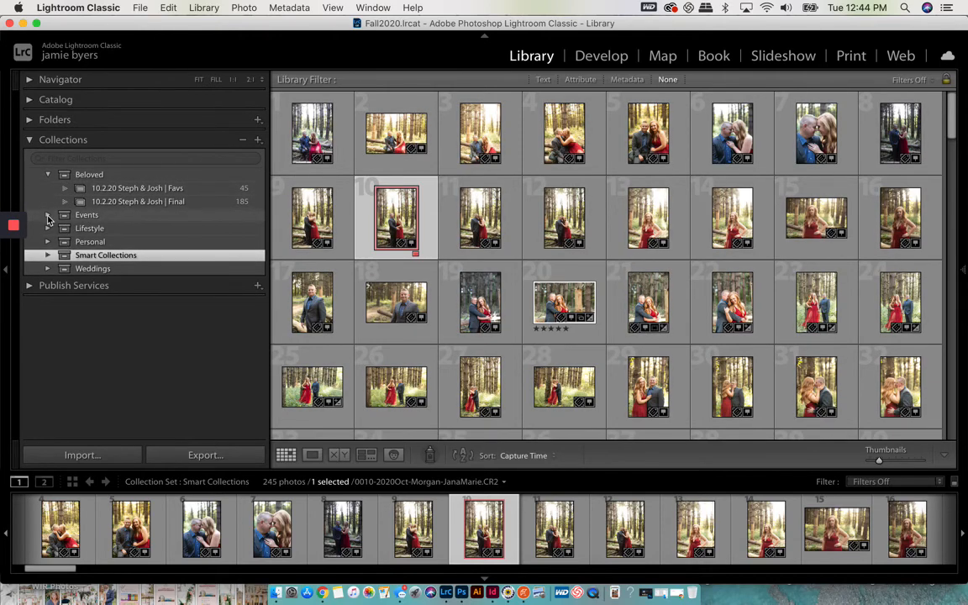
{"action": "left_click", "coordinate": [47, 229]}
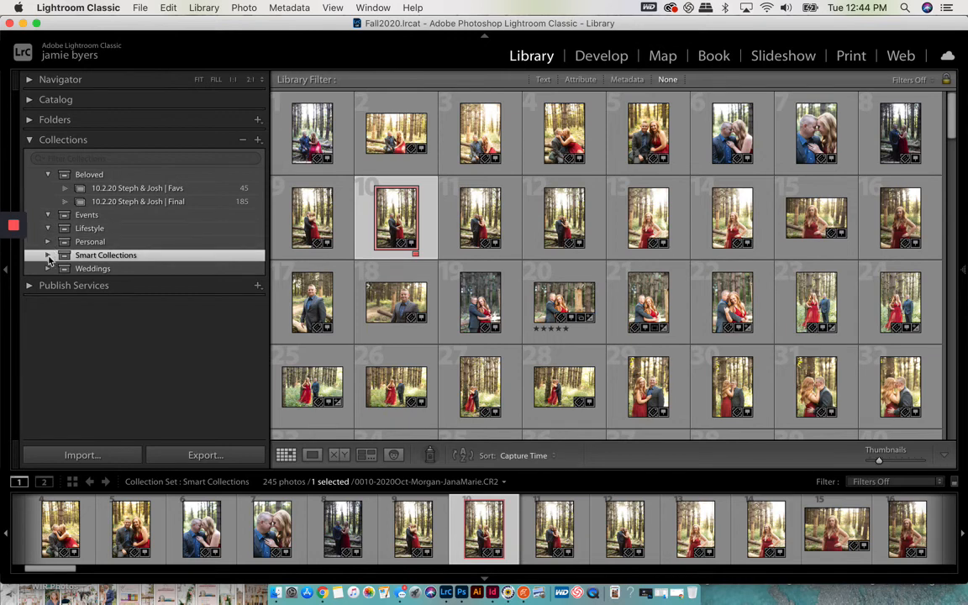
{"action": "left_click", "coordinate": [48, 269]}
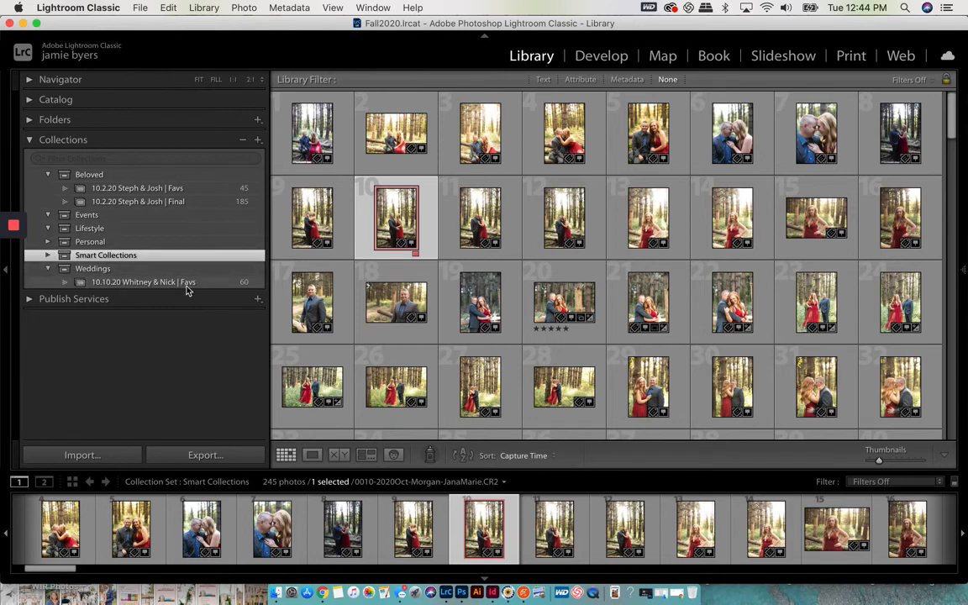
{"action": "left_click", "coordinate": [113, 285]}
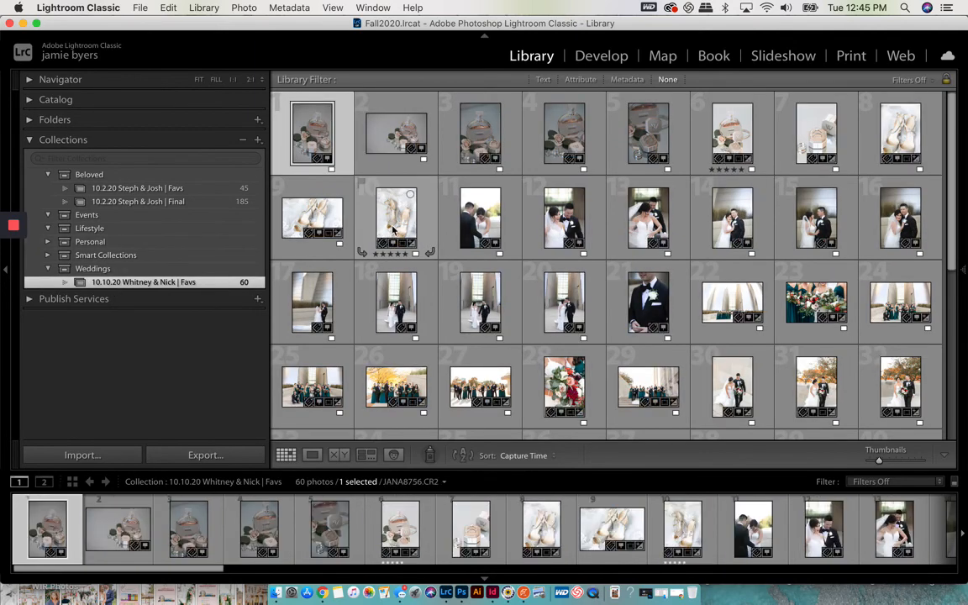
Rate all photos in the wedding Favs collection five stars and open the wedding-party photo 22 in Loupe view.
{"action": "key", "text": "super+a"}
{"action": "key", "text": "5"}
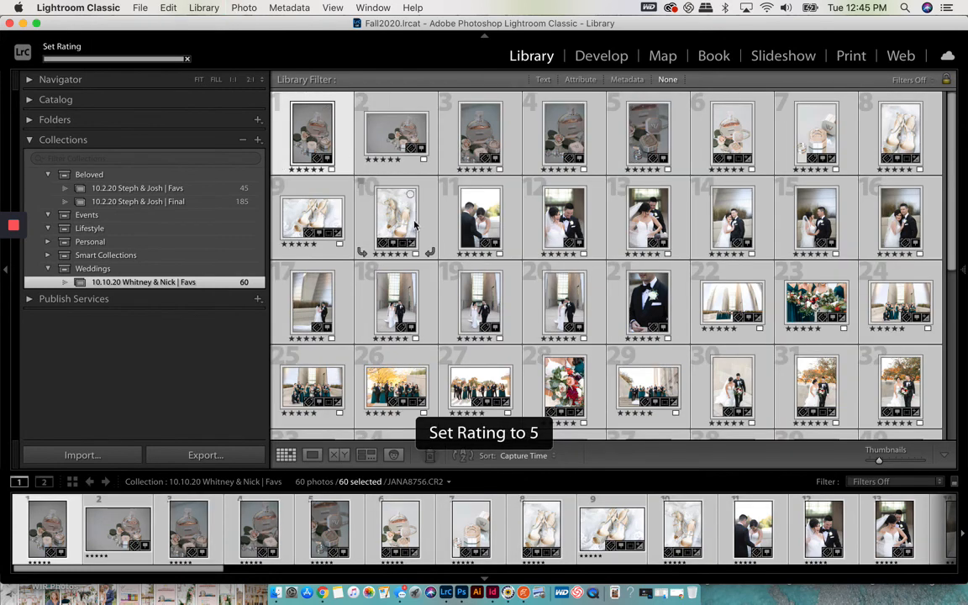
{"action": "double_click", "coordinate": [731, 298]}
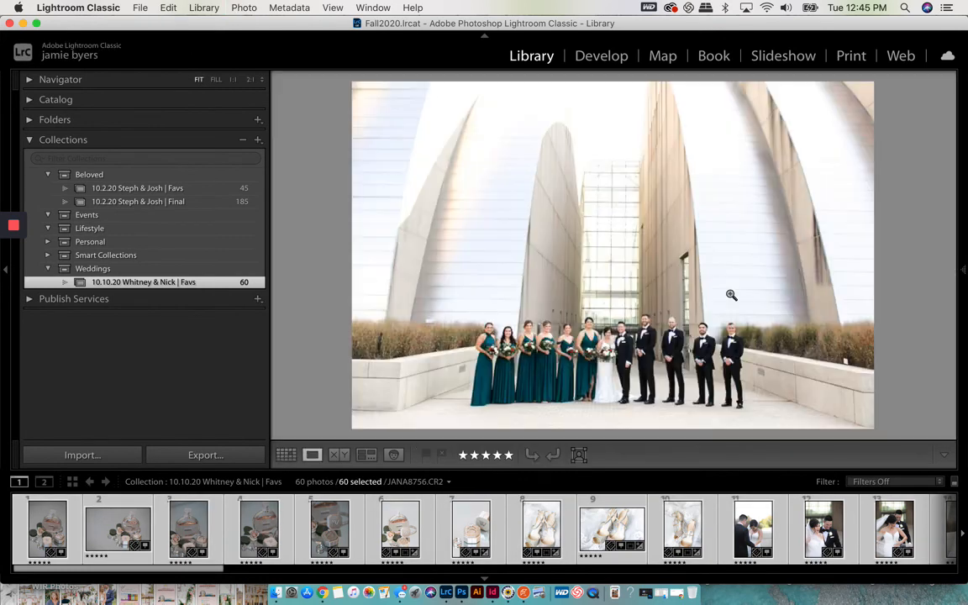